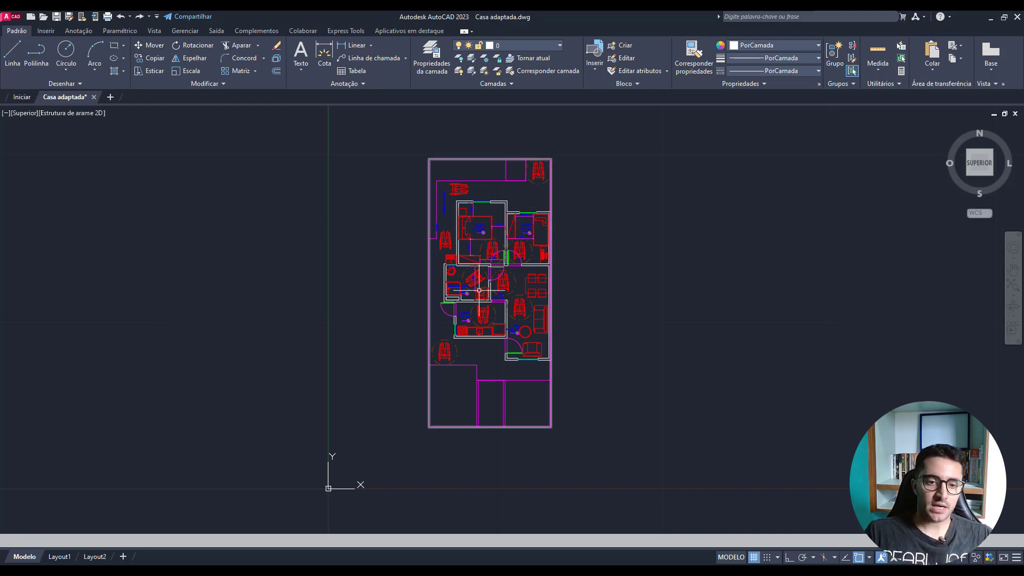
Step: Pan and zoom the house plan to frame the upper bedrooms and their wheelchair symbols
scroll(589, 195, up, 2)
scroll(585, 190, down, 2)
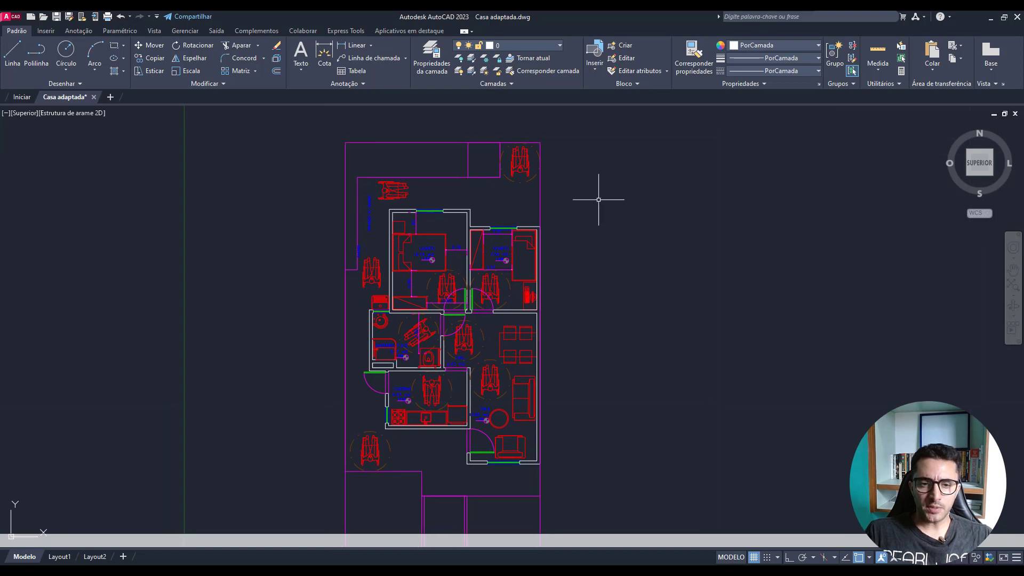
scroll(598, 200, down, 1)
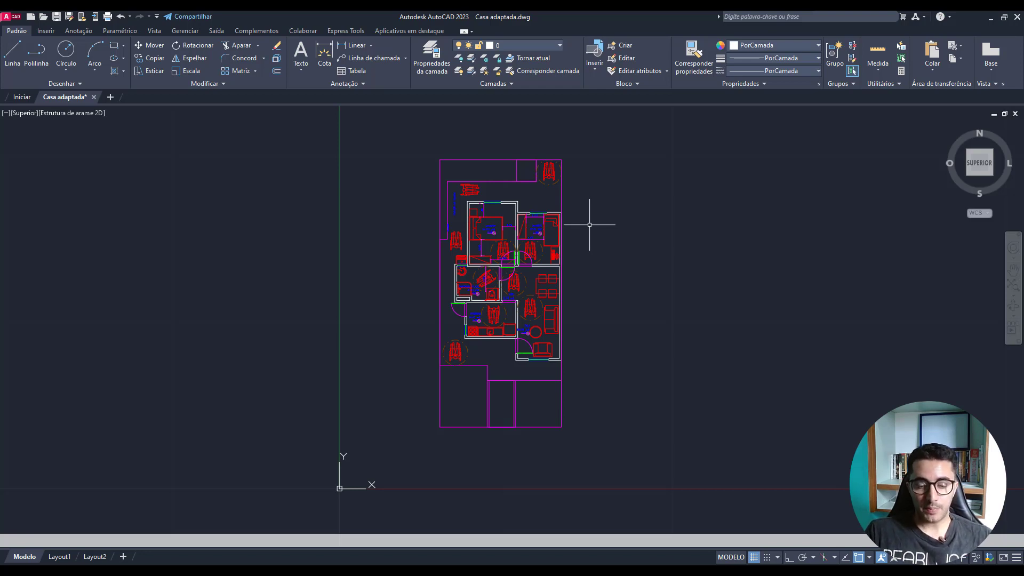
middle_drag(591, 226, 576, 226)
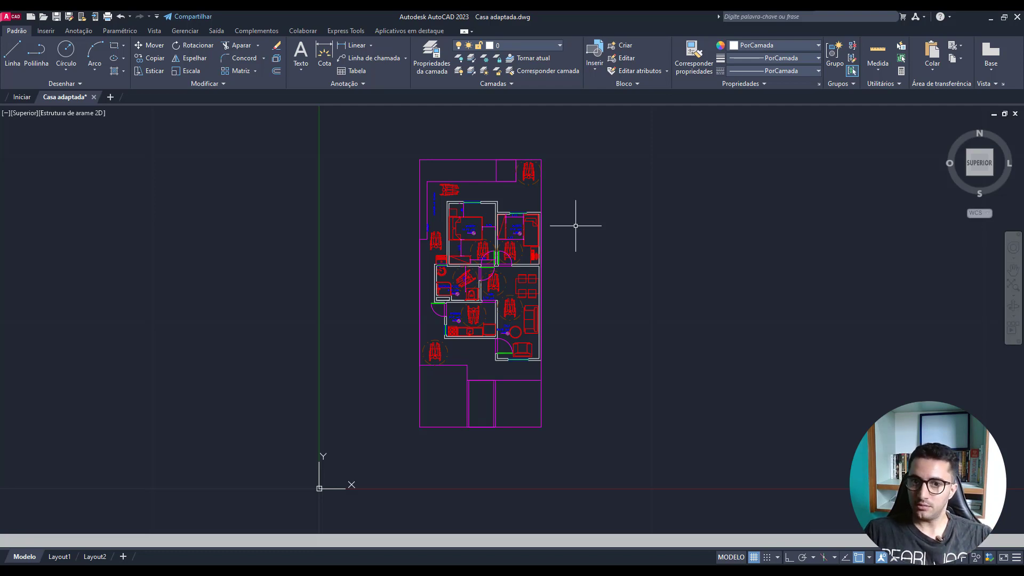
scroll(523, 248, up, 2)
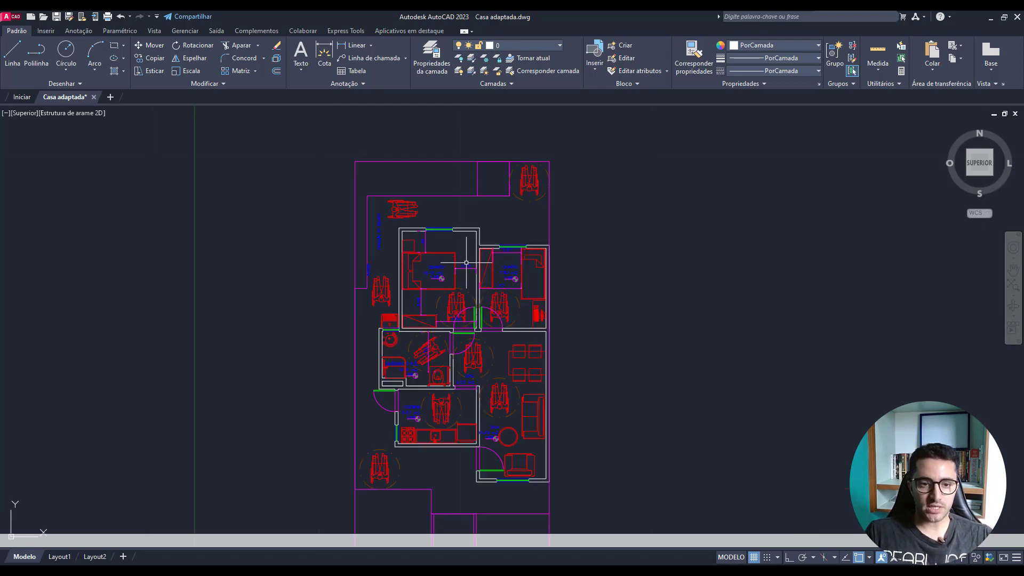
mouse_move(454, 335)
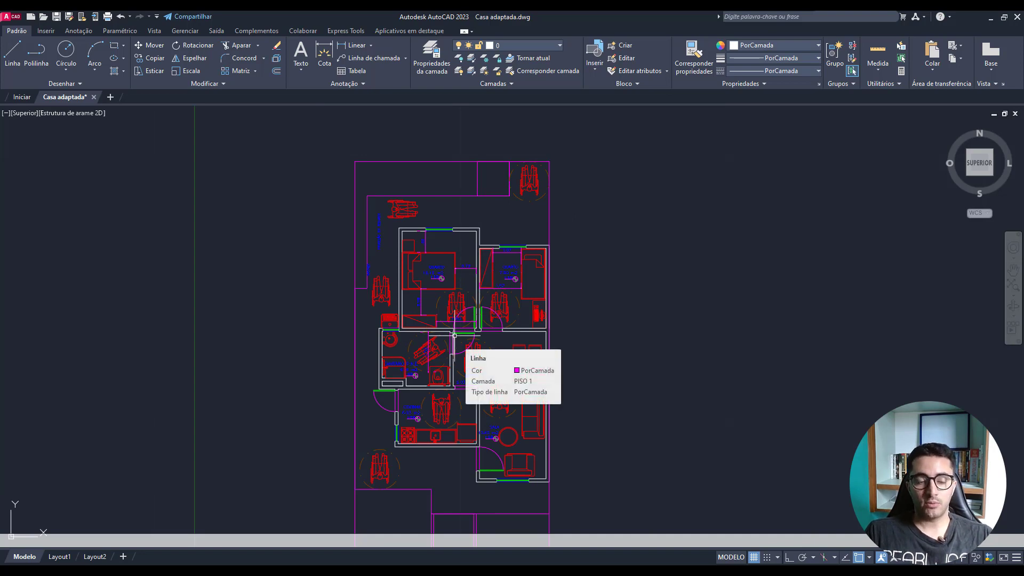
scroll(431, 260, up, 4)
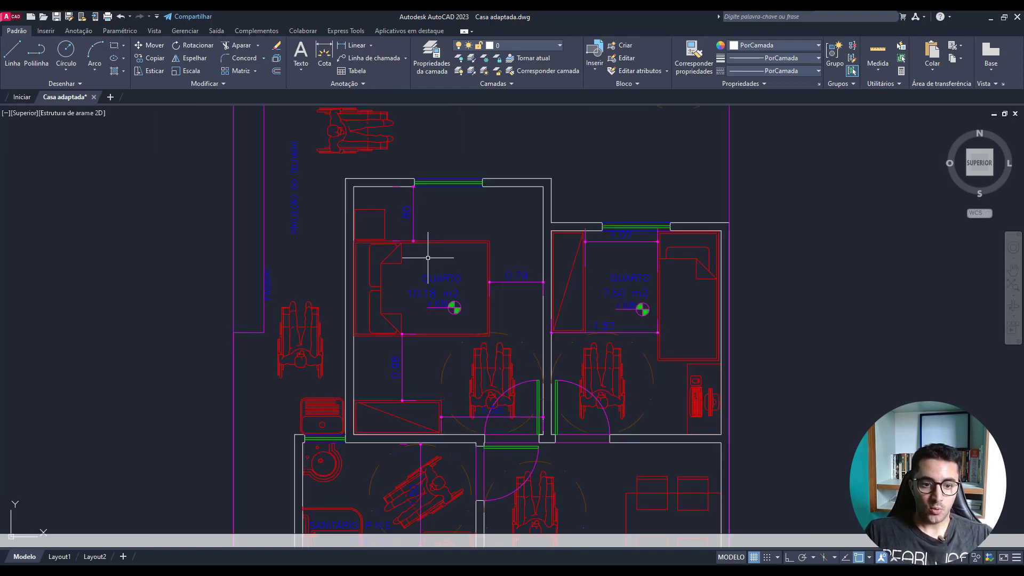
middle_drag(299, 435, 304, 285)
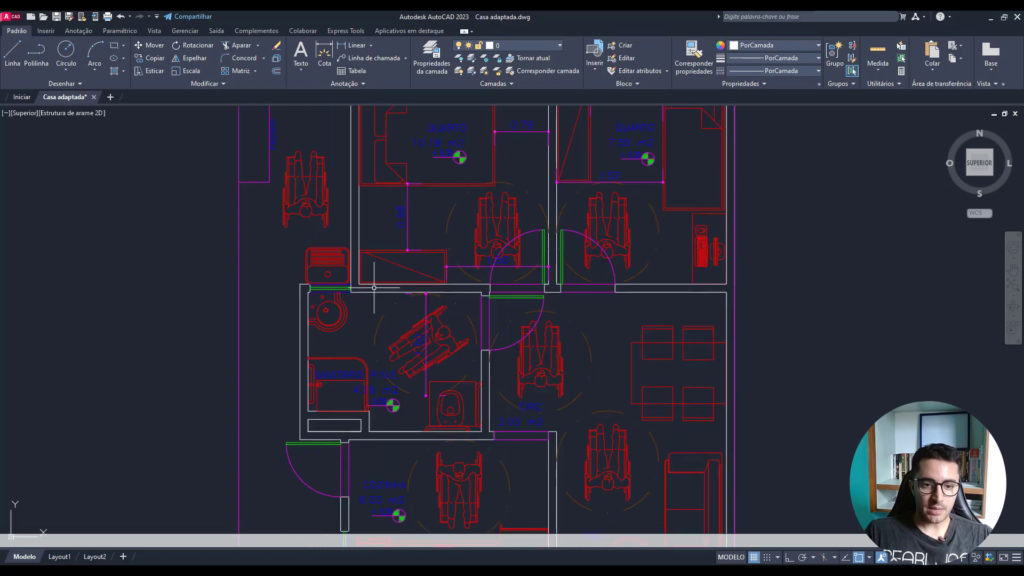
scroll(621, 395, down, 5)
scroll(535, 472, up, 3)
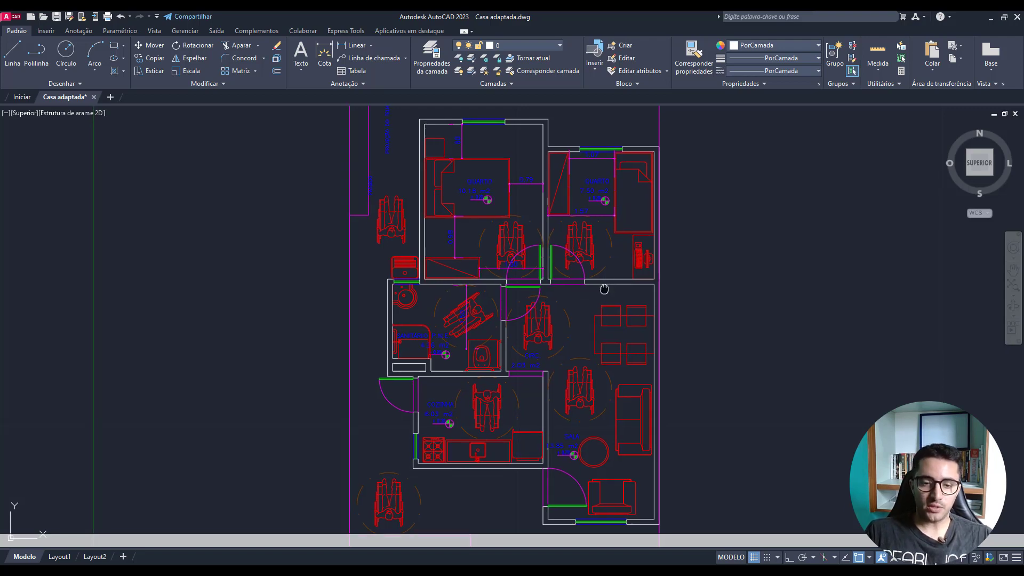
middle_drag(603, 288, 600, 294)
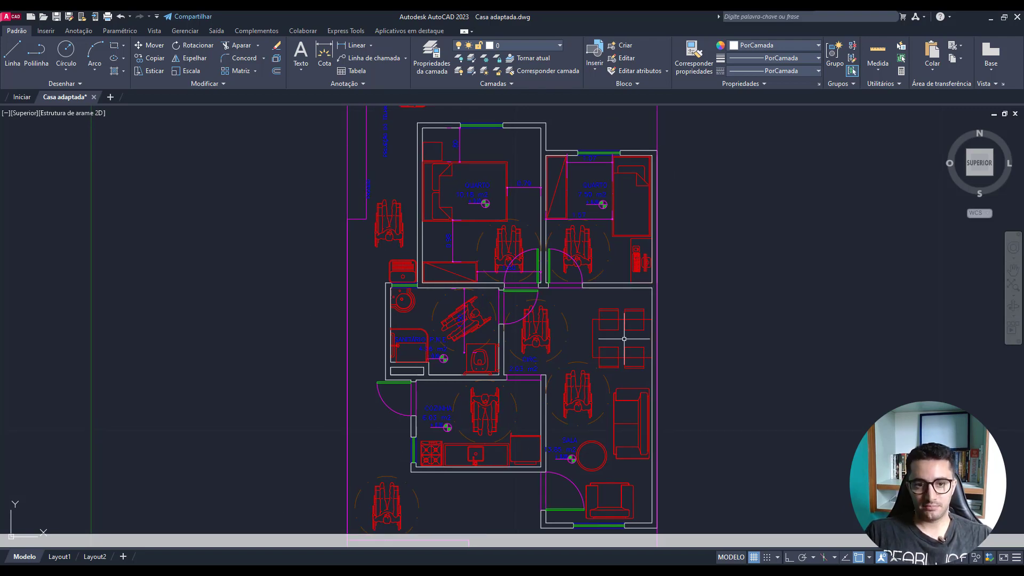
middle_drag(621, 335, 592, 412)
middle_drag(485, 260, 462, 335)
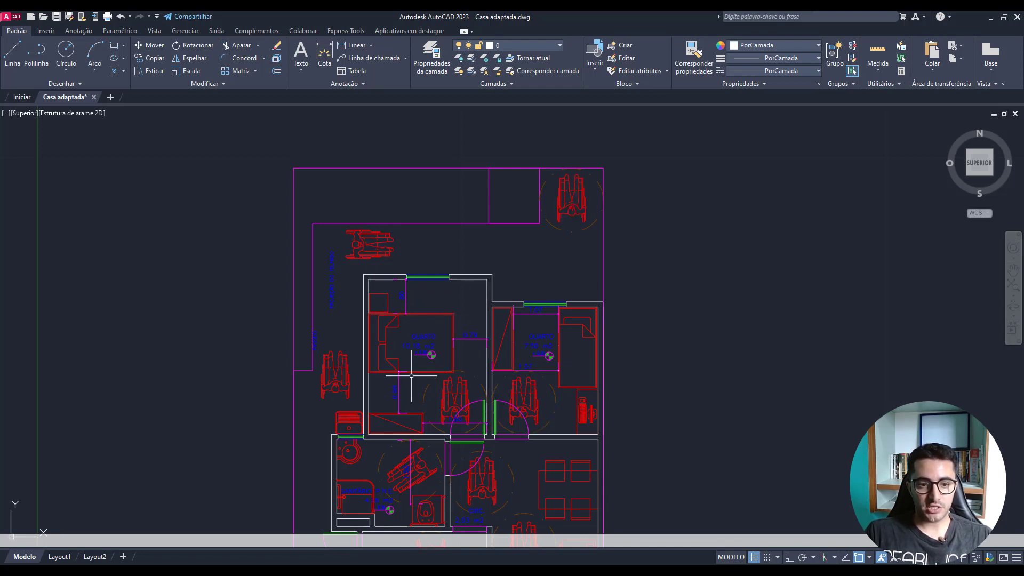
Step: Select one wheelchair block, use Selecionar similar to grab all ten, and delete them
click(371, 249)
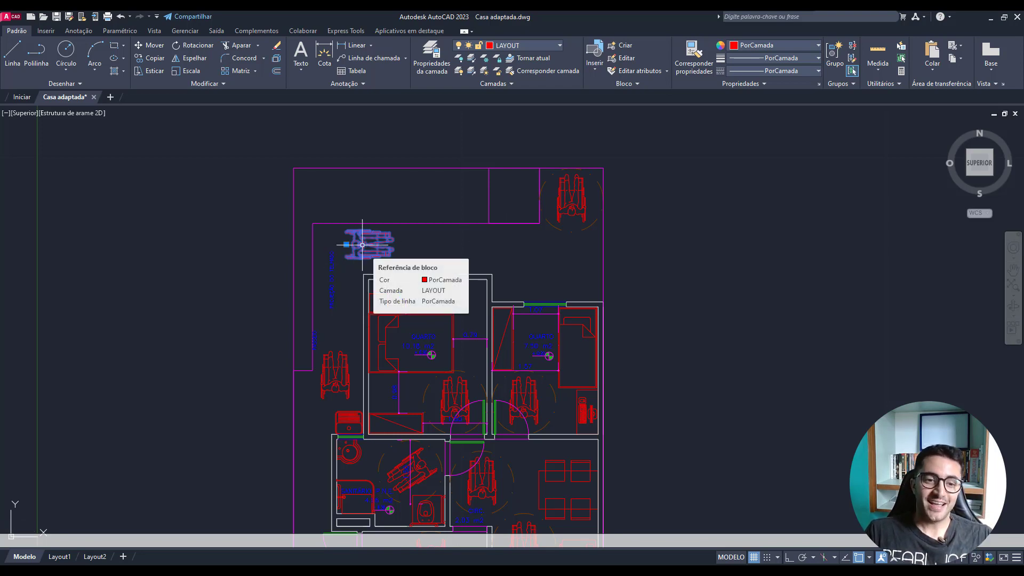
right_click(362, 245)
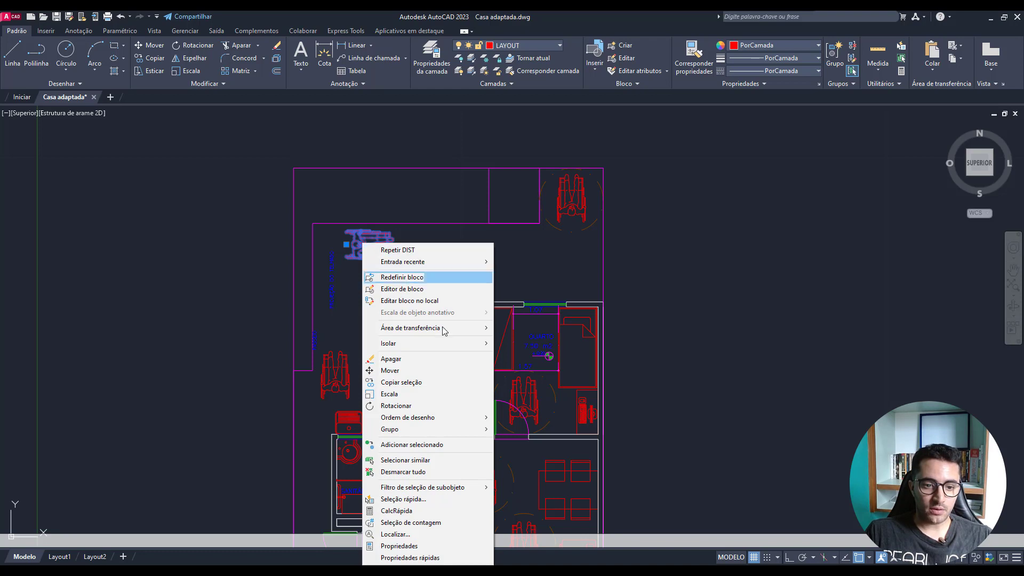
click(417, 465)
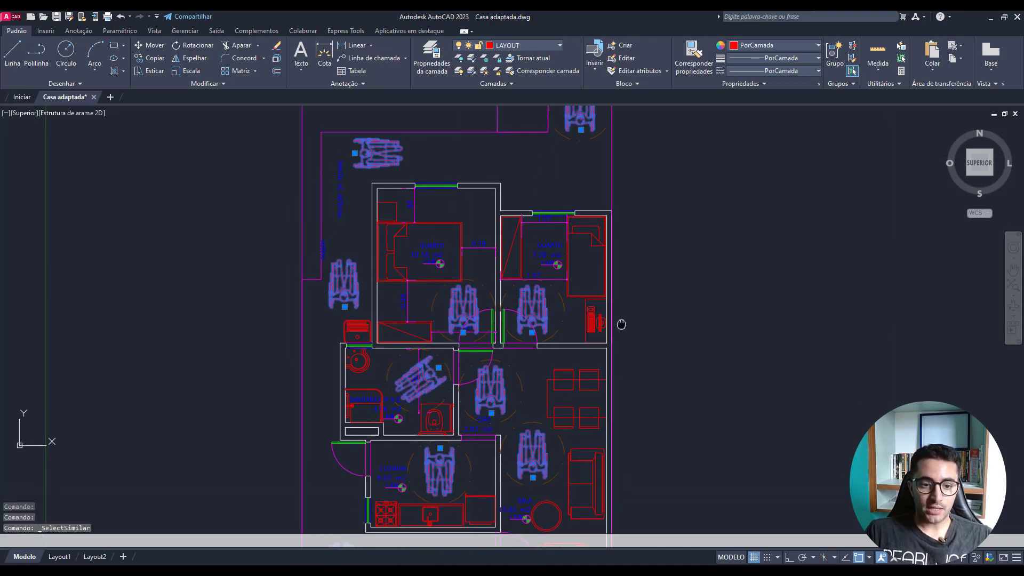
scroll(485, 399, down, 2)
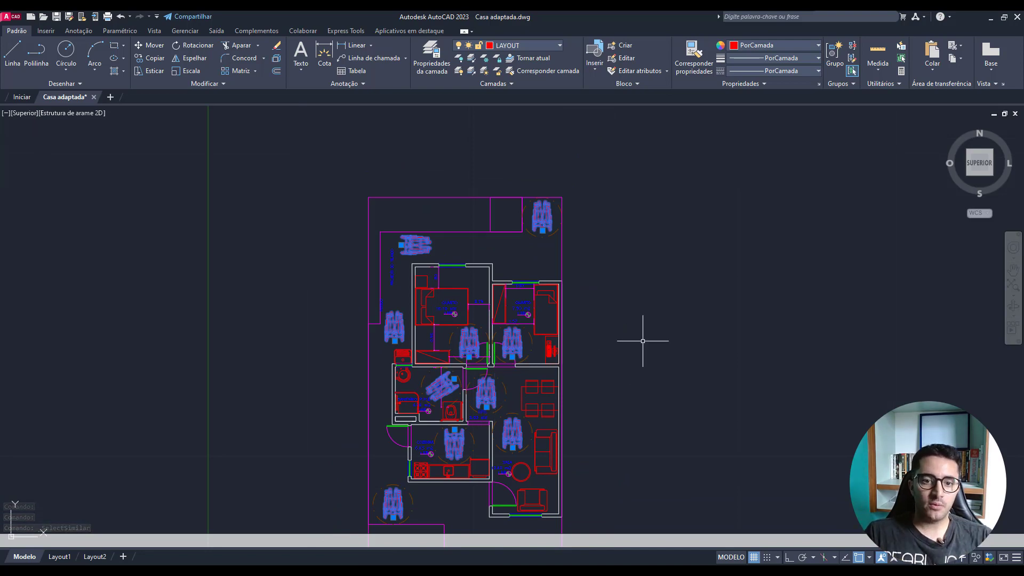
key(Delete)
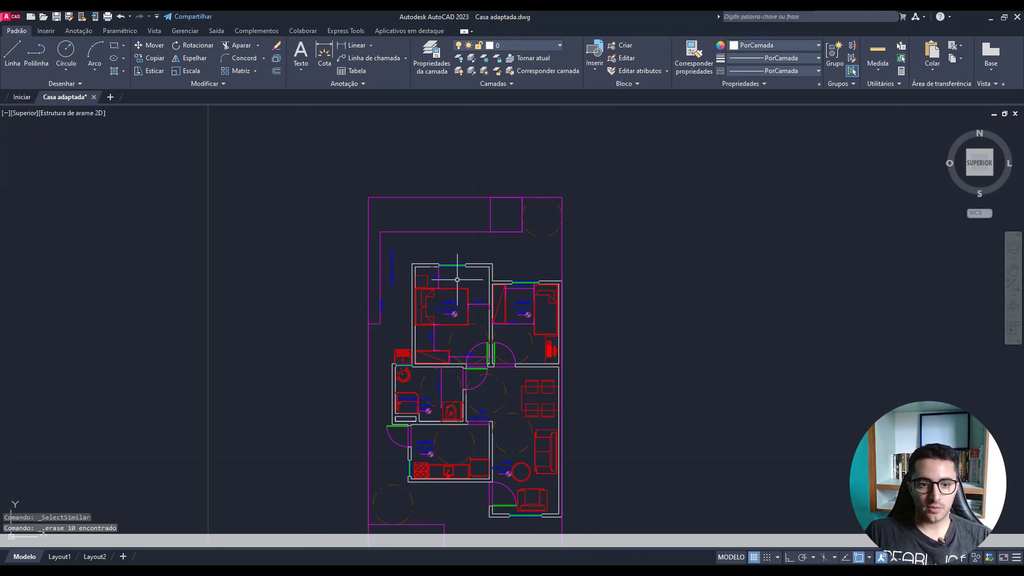
scroll(425, 295, up, 5)
Step: Select the left bedroom bed and all matching bed blocks with Selecionar similar
click(401, 297)
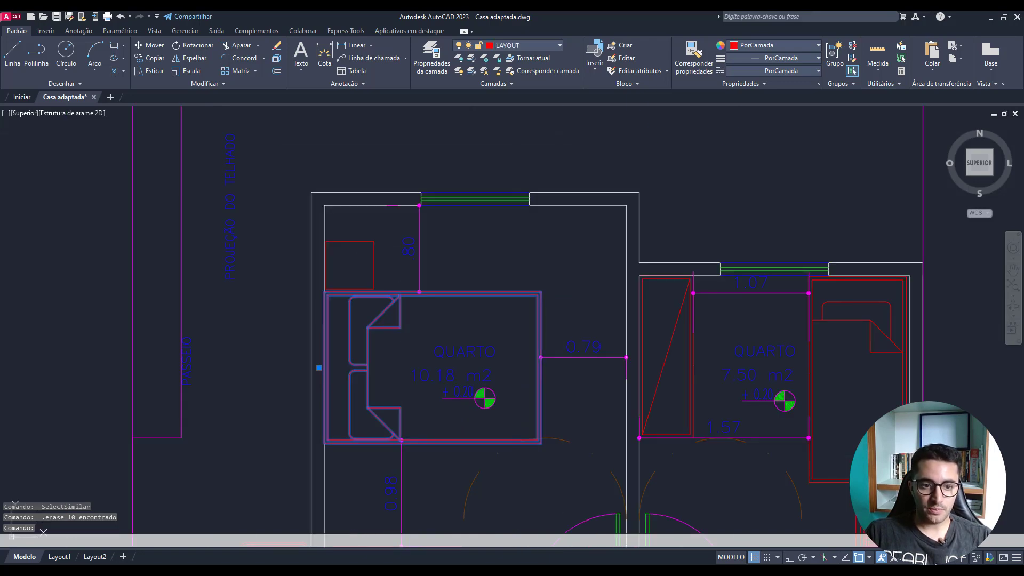
right_click(401, 296)
click(442, 460)
scroll(470, 328, down, 8)
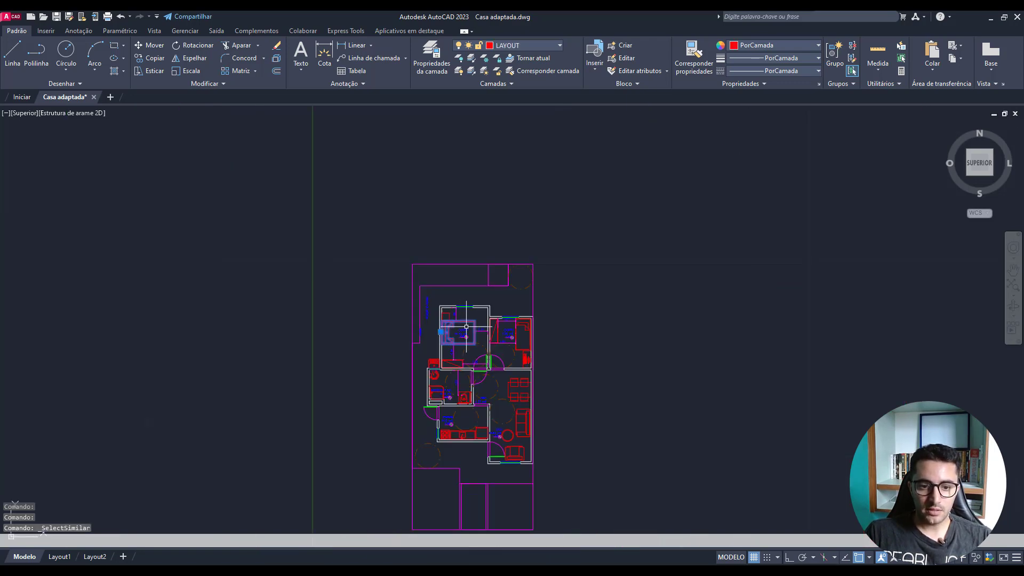
scroll(469, 336, up, 6)
scroll(434, 418, down, 5)
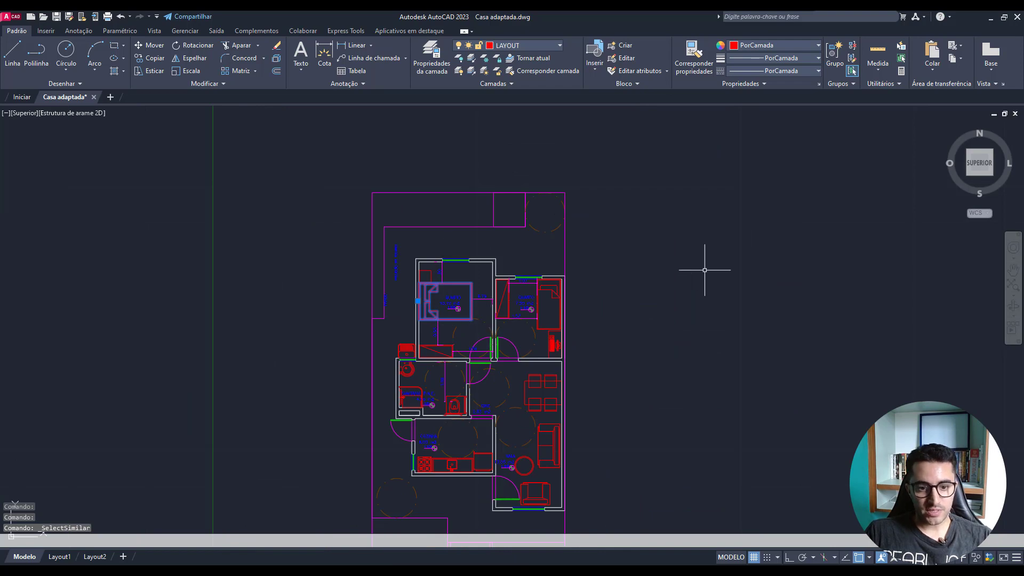
scroll(478, 315, up, 5)
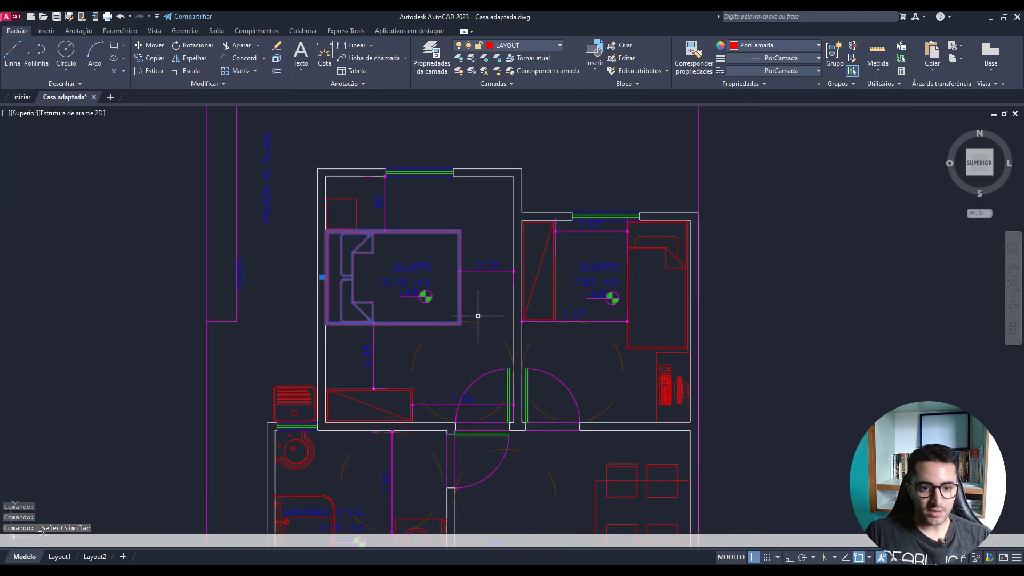
Step: Add the desk, wardrobe and right-room bed plus their matching blocks to the selection
click(397, 391)
click(535, 283)
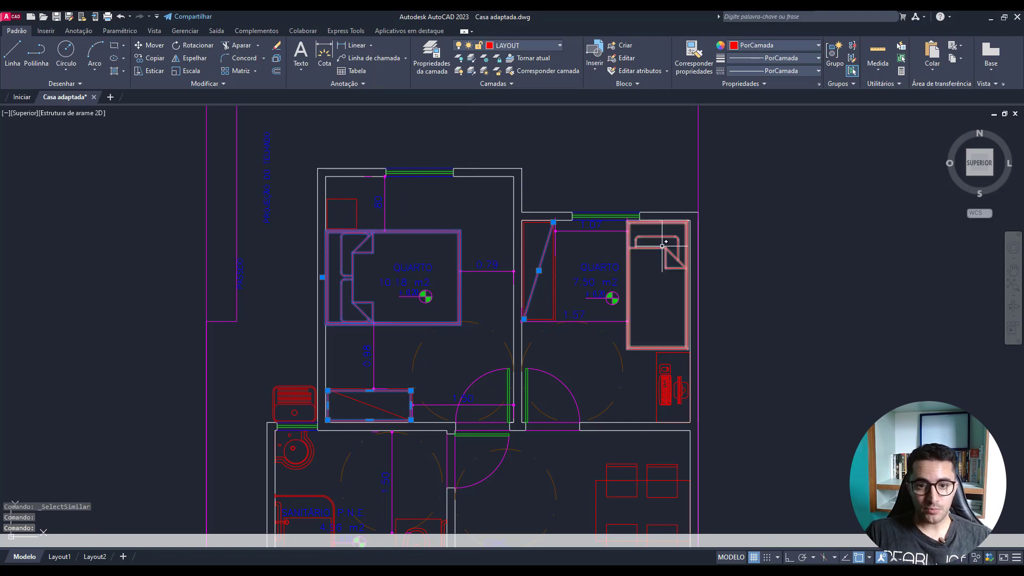
click(661, 247)
right_click(660, 246)
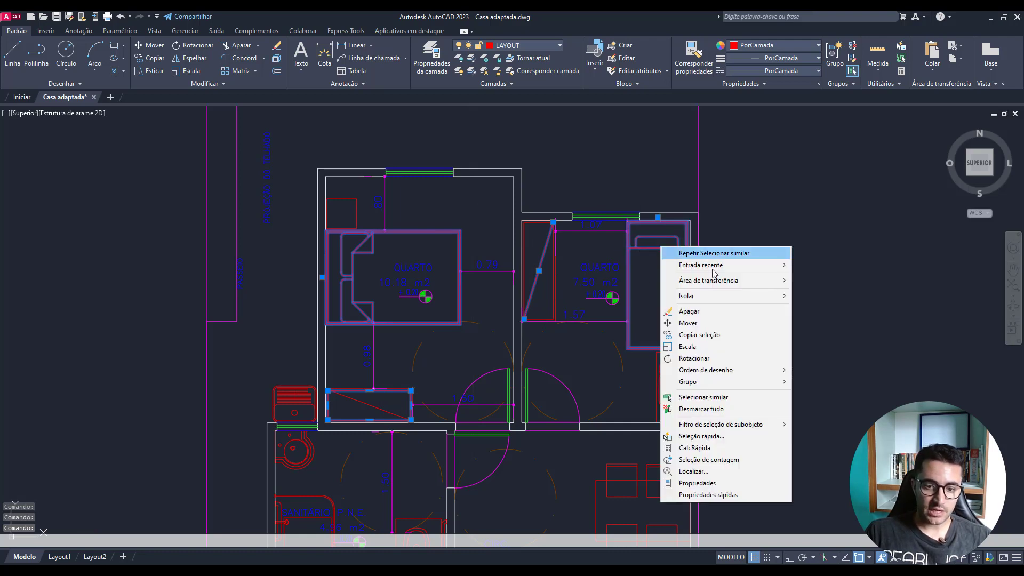
click(713, 398)
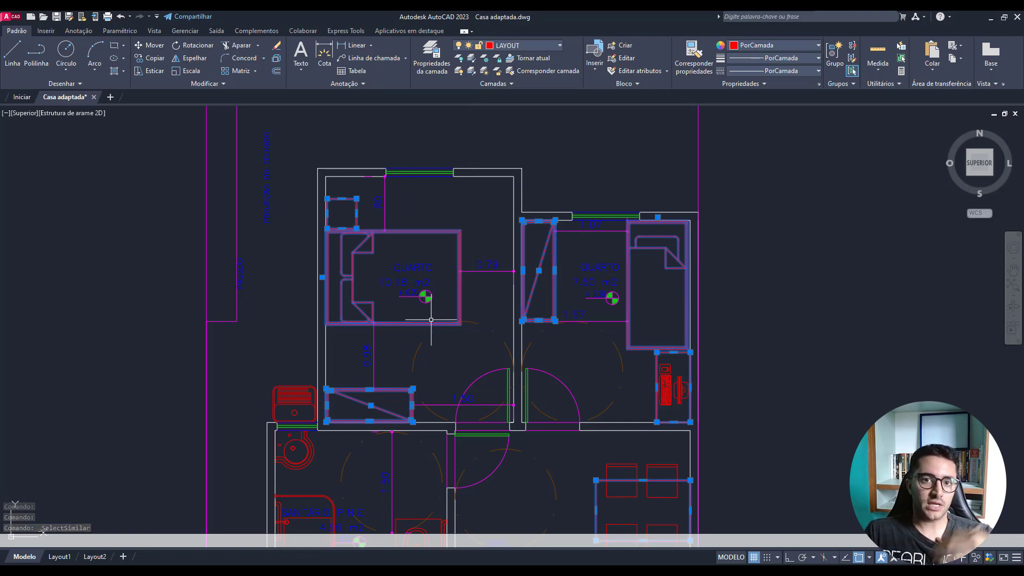
scroll(431, 320, down, 3)
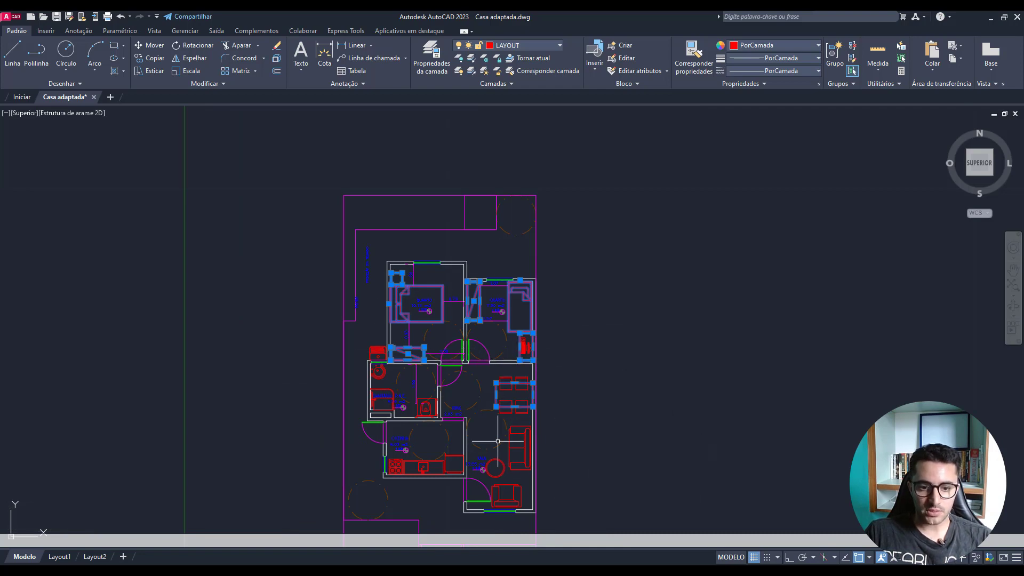
Step: Add the living-room sofa and its matches, then delete the twelve selected furniture blocks
click(523, 429)
right_click(513, 435)
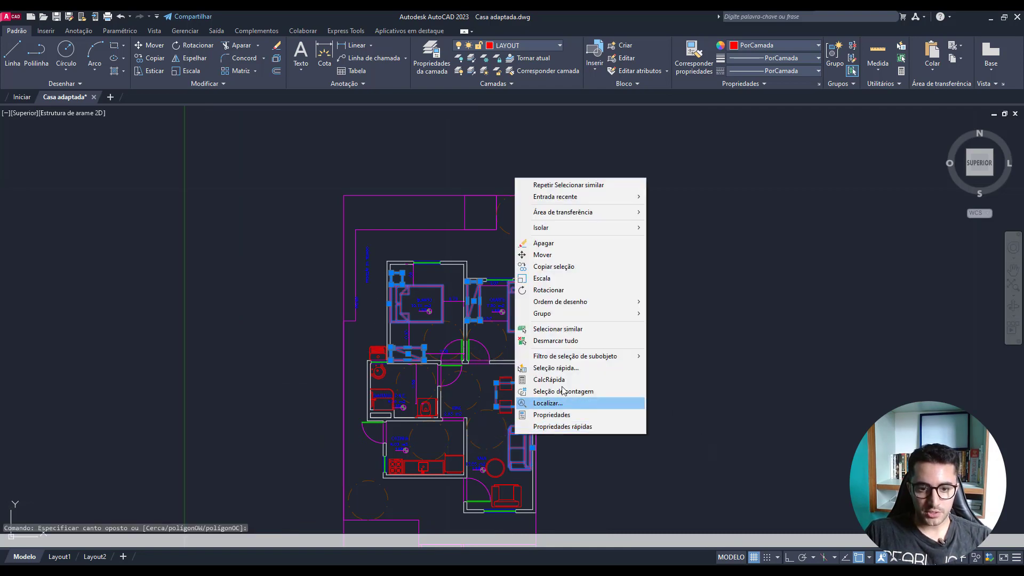
click(574, 330)
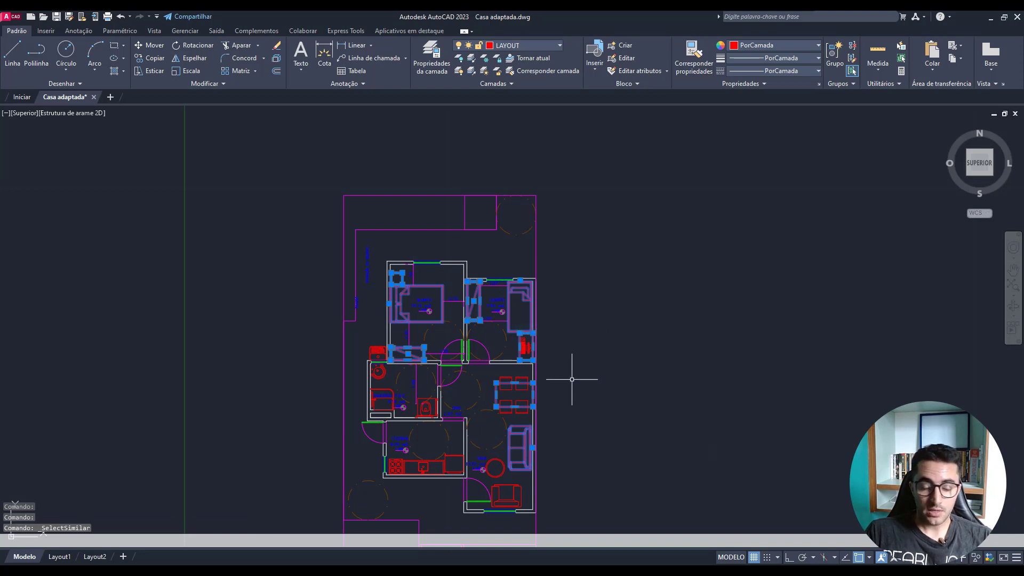
middle_drag(571, 377, 578, 375)
key(Delete)
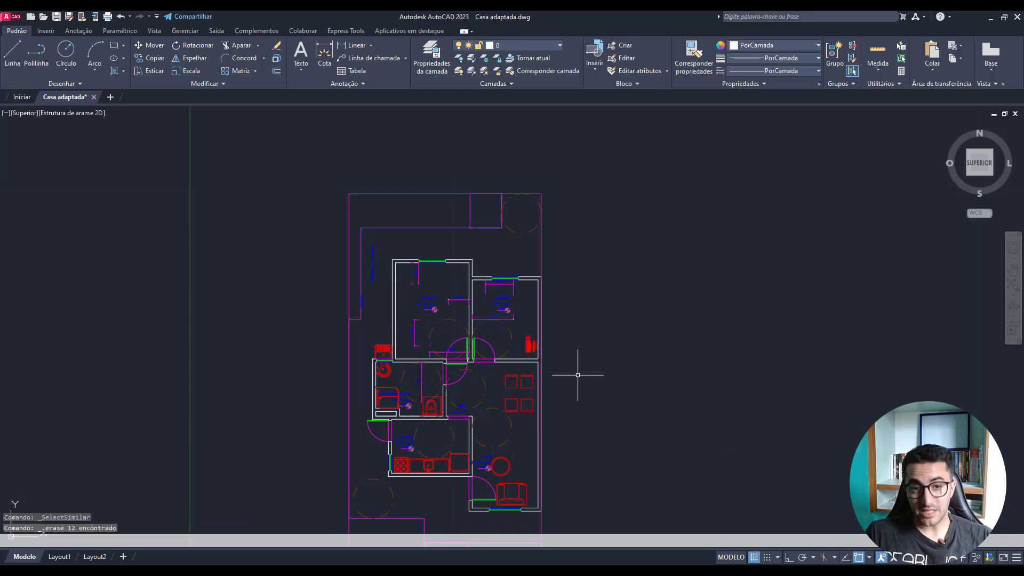
scroll(411, 295, up, 4)
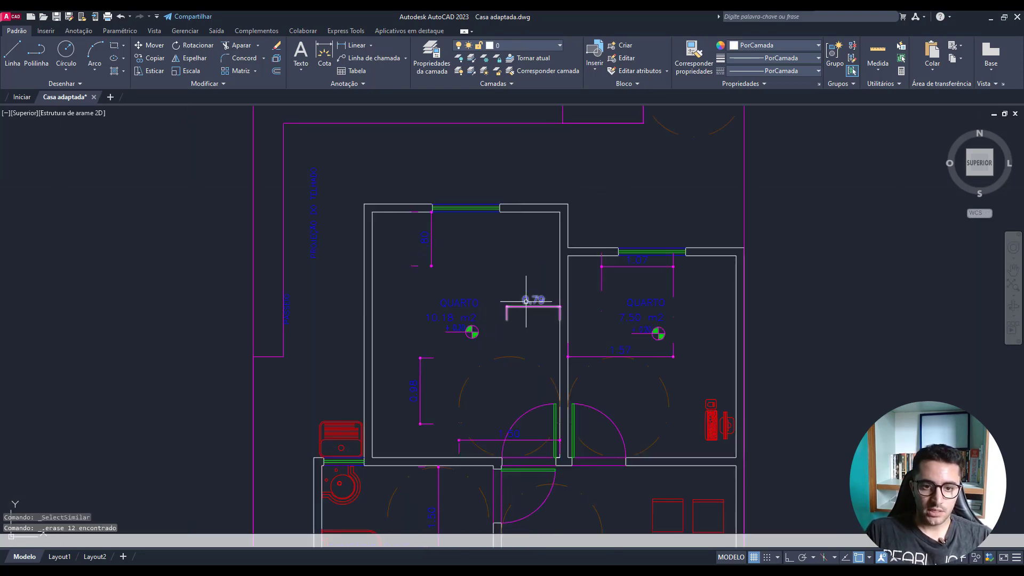
scroll(508, 319, down, 4)
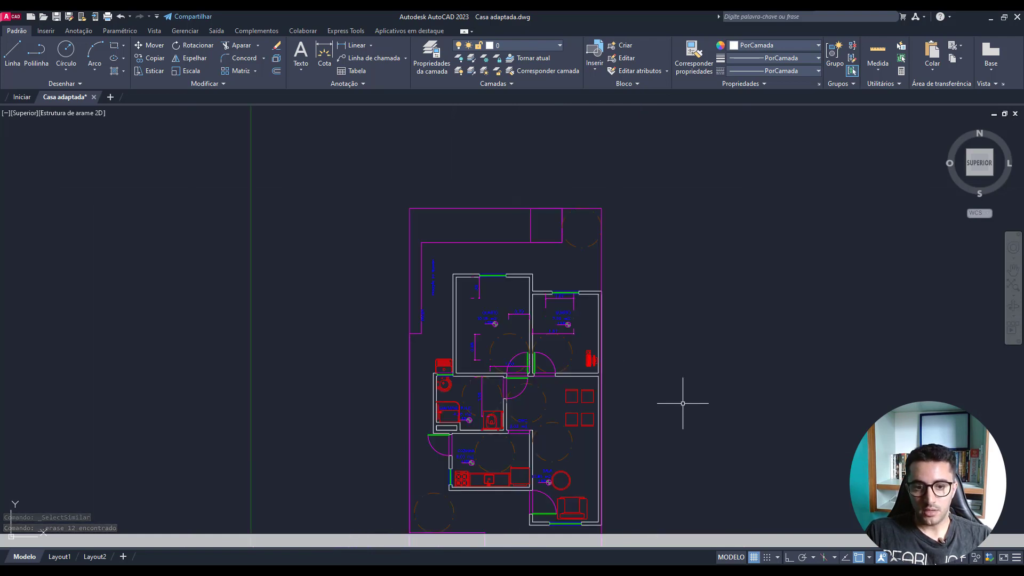
middle_drag(681, 407, 663, 368)
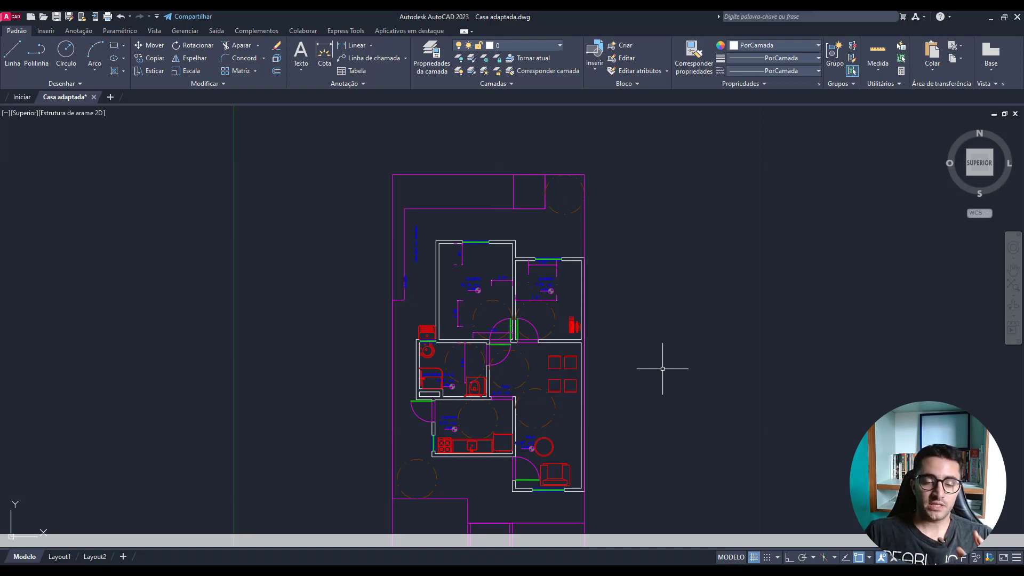
scroll(565, 288, down, 2)
scroll(565, 288, down, 2)
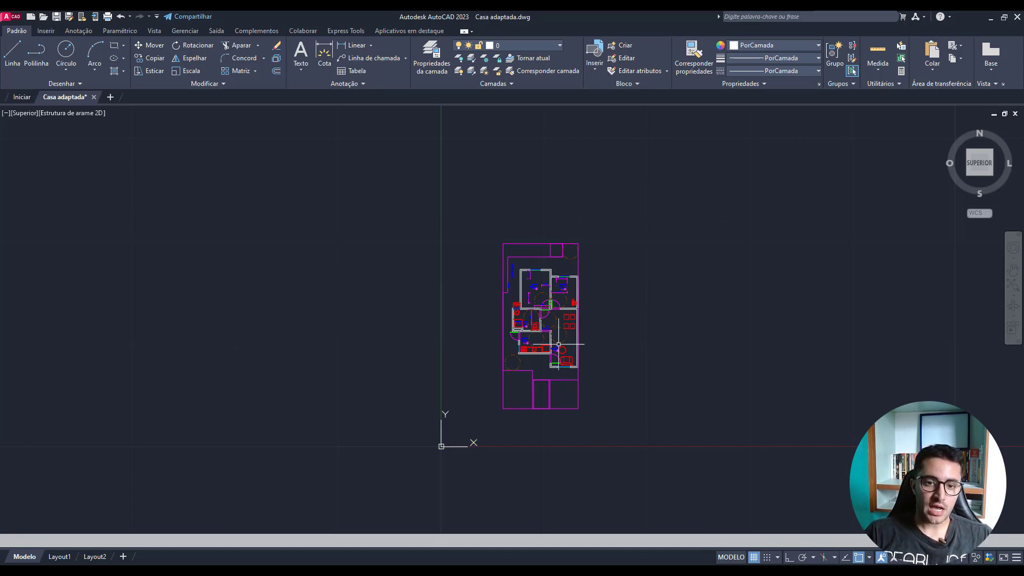
click(559, 47)
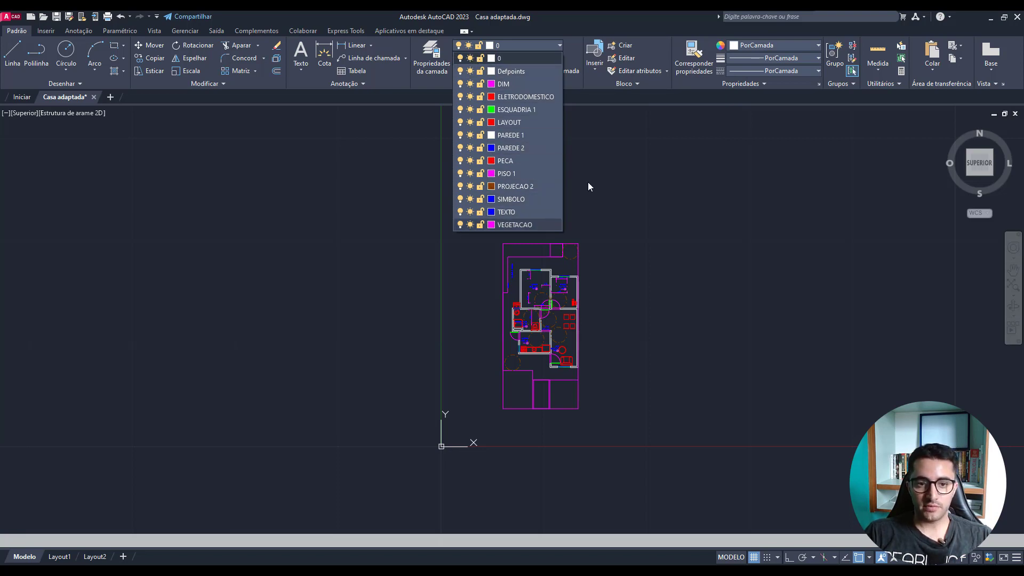
click(598, 156)
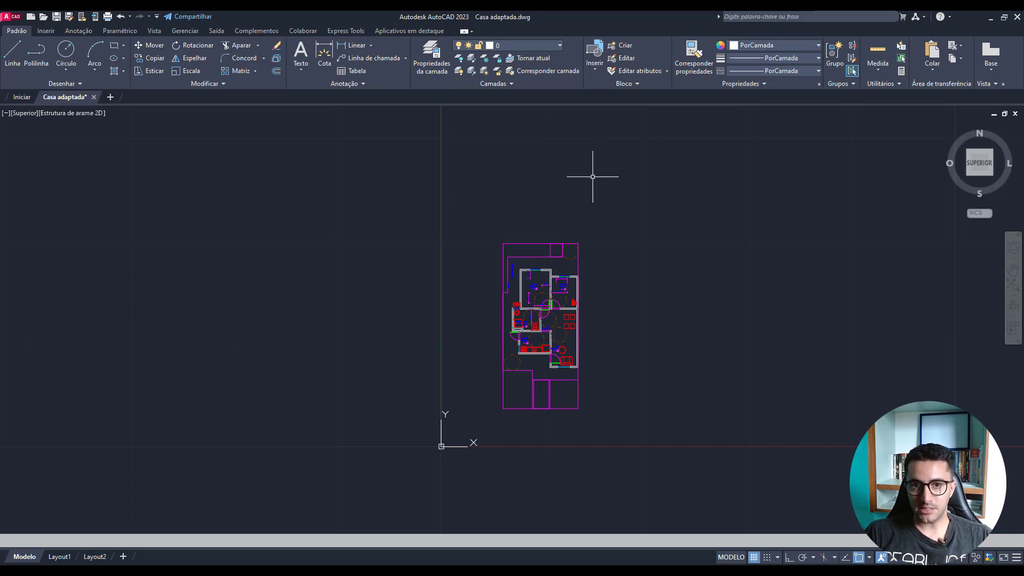
click(559, 42)
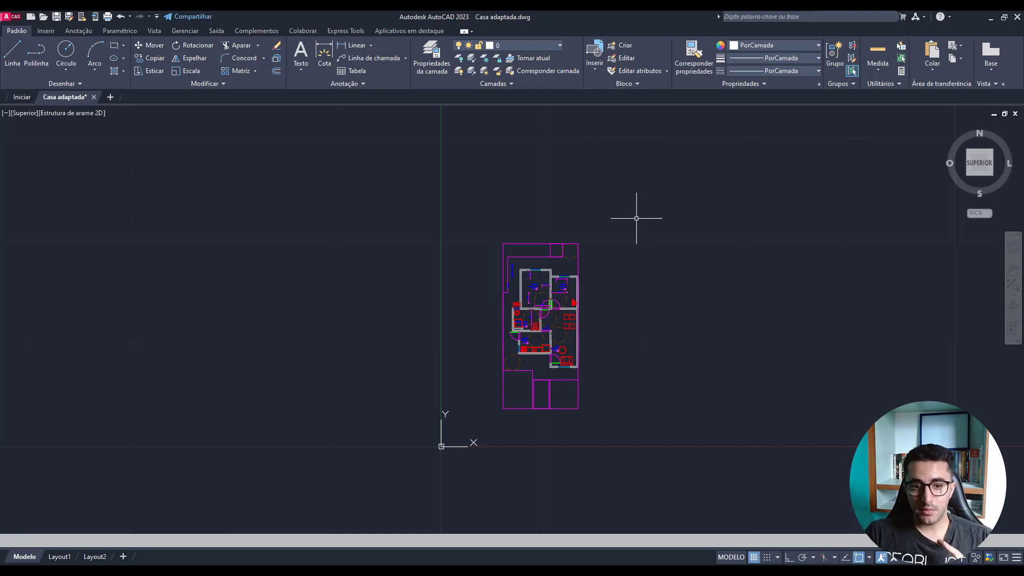
Step: Window-select the whole house plan and paste it into a new blank drawing, Desenho1
click(478, 214)
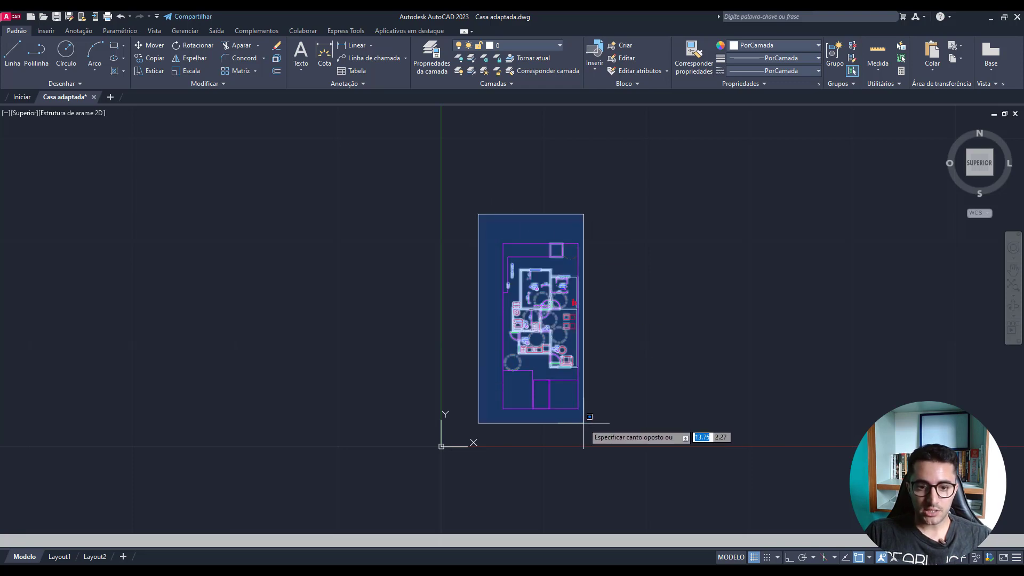
click(597, 430)
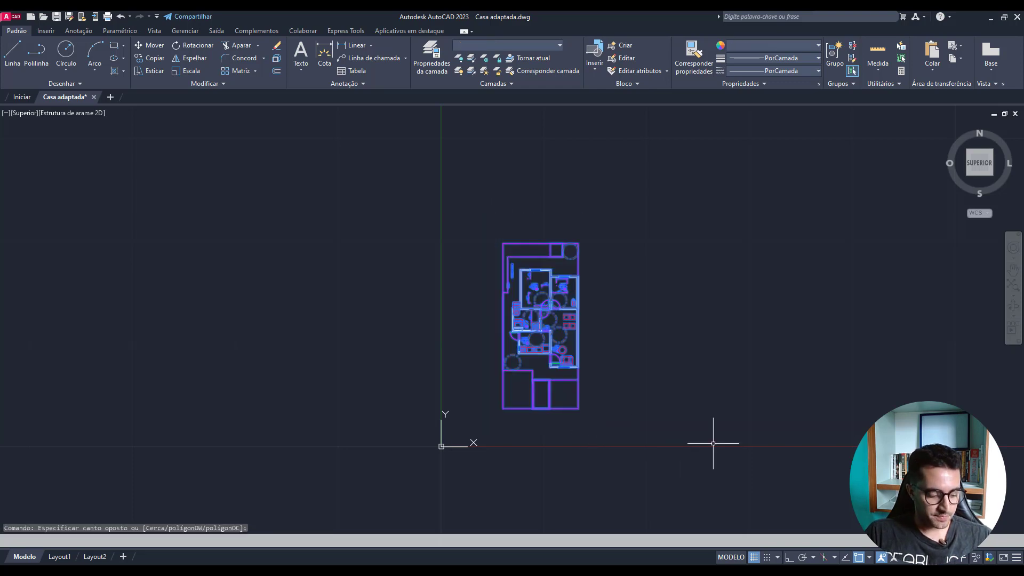
click(110, 97)
key(ctrl+v)
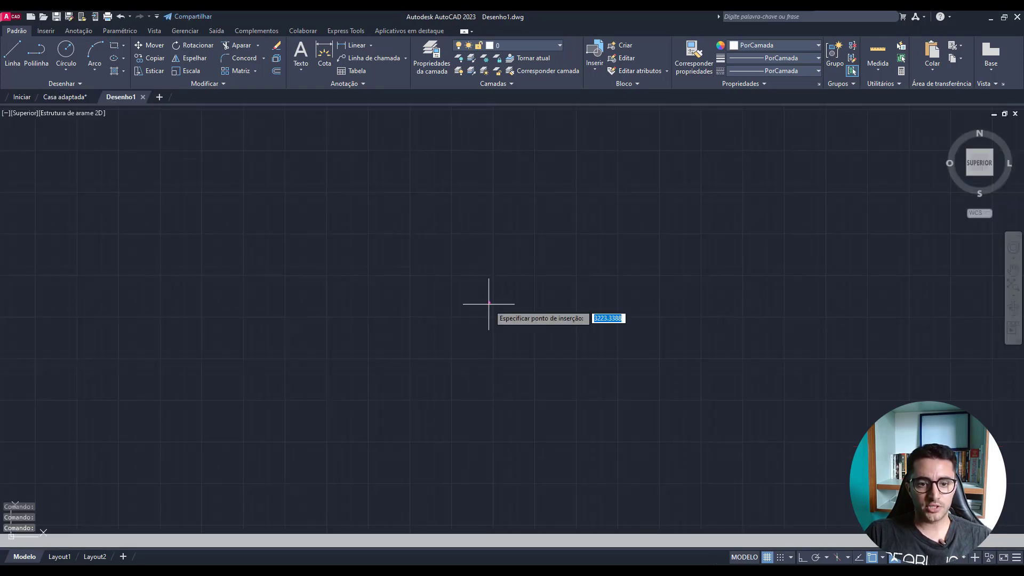
scroll(494, 309, up, 5)
scroll(727, 240, up, 5)
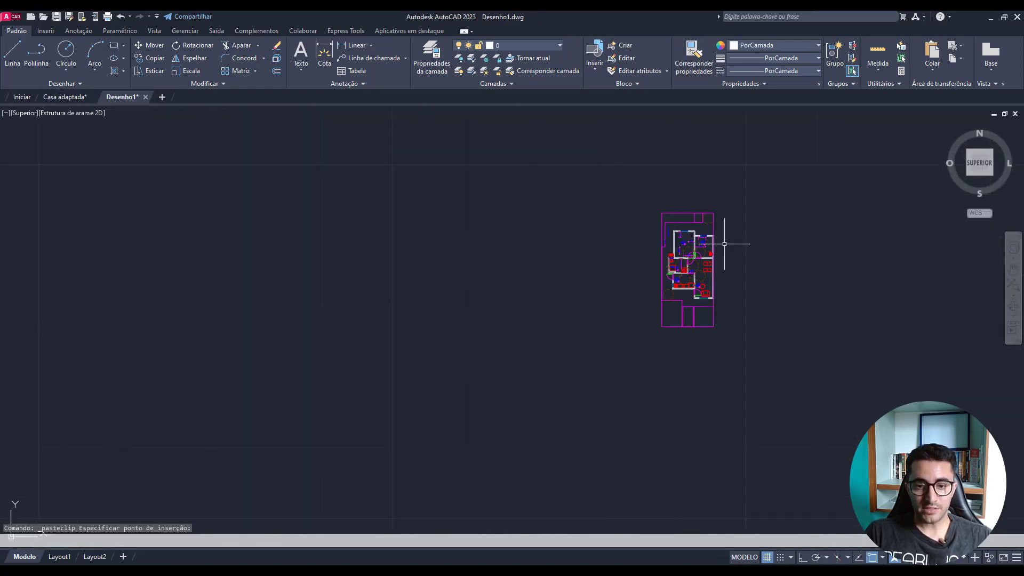
scroll(795, 244, up, 3)
middle_drag(794, 251, 645, 236)
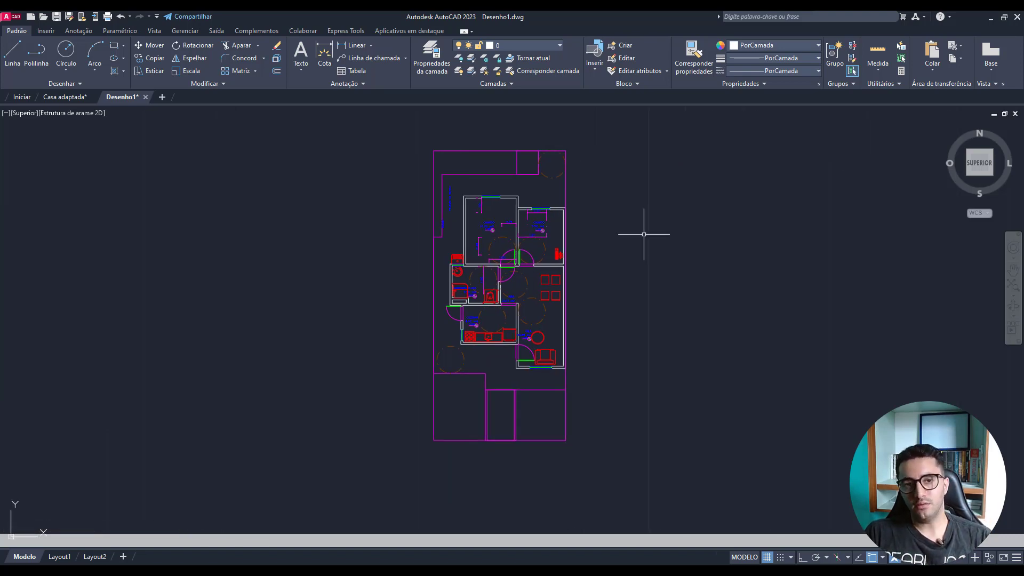
Step: Place the pasted plan and save the drawing as Desenho1.dwg in Área de Trabalho
click(644, 234)
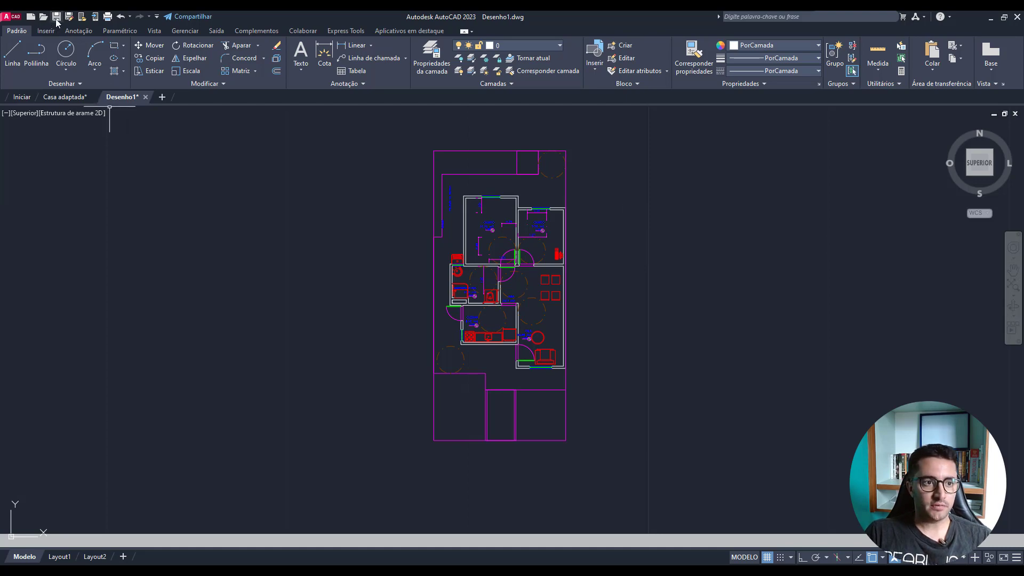
key(ctrl+s)
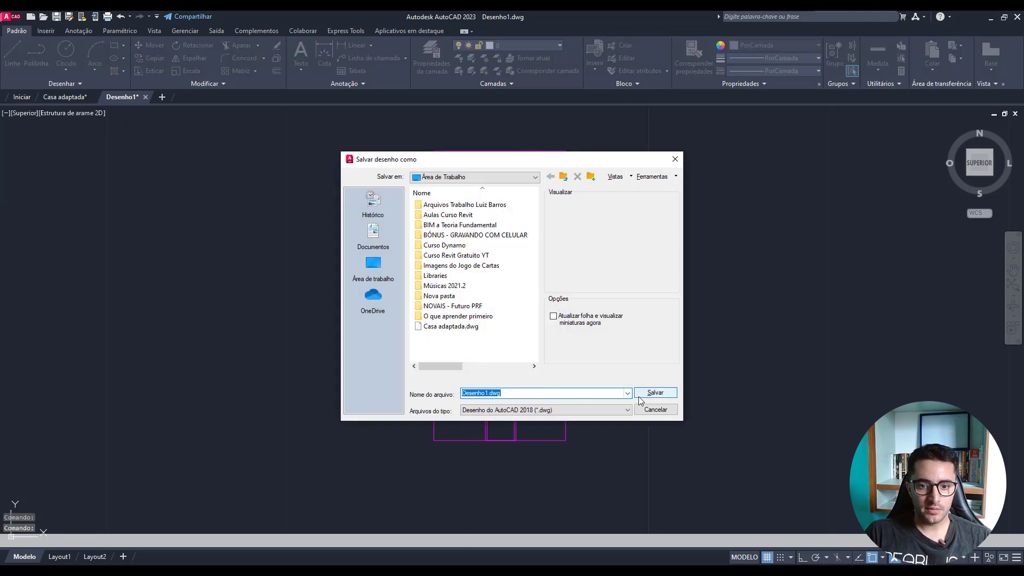
click(662, 391)
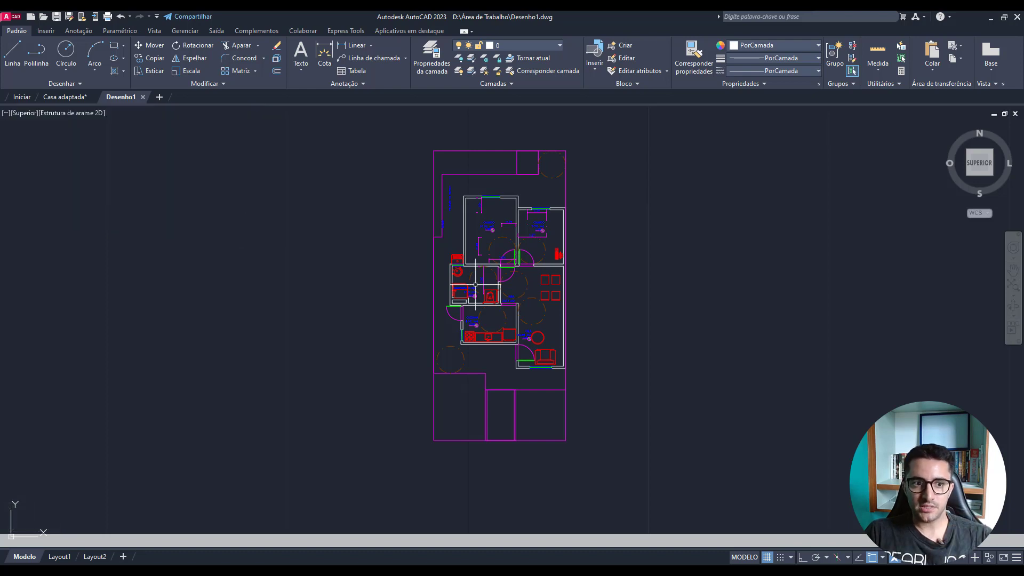
click(682, 283)
click(623, 373)
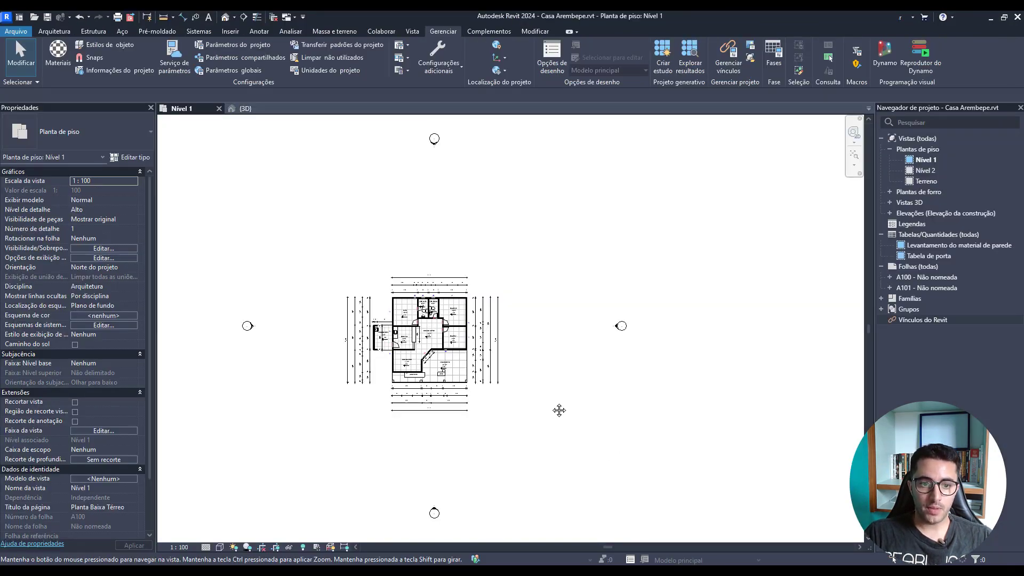
middle_drag(558, 411, 629, 400)
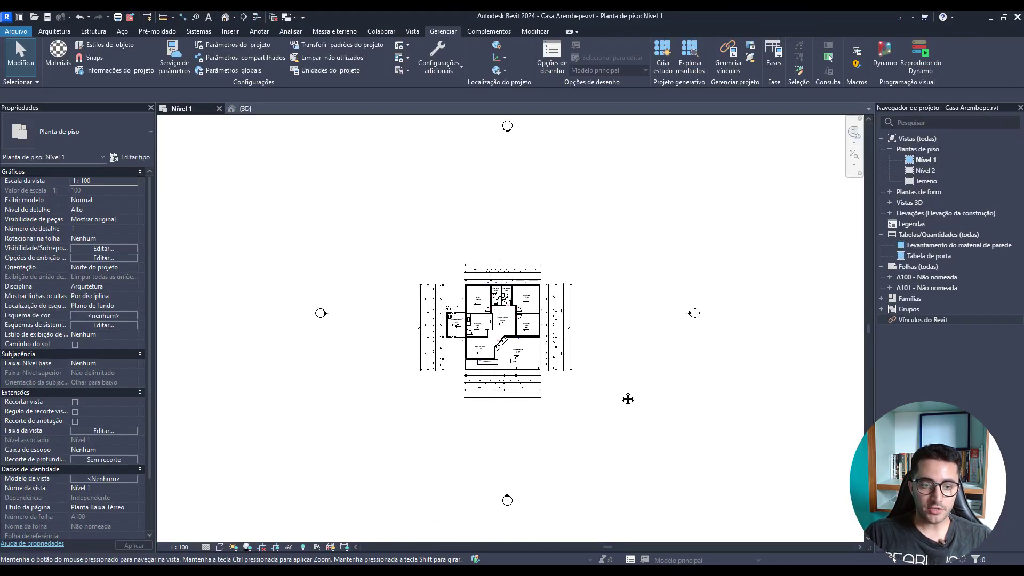
middle_drag(682, 354, 633, 376)
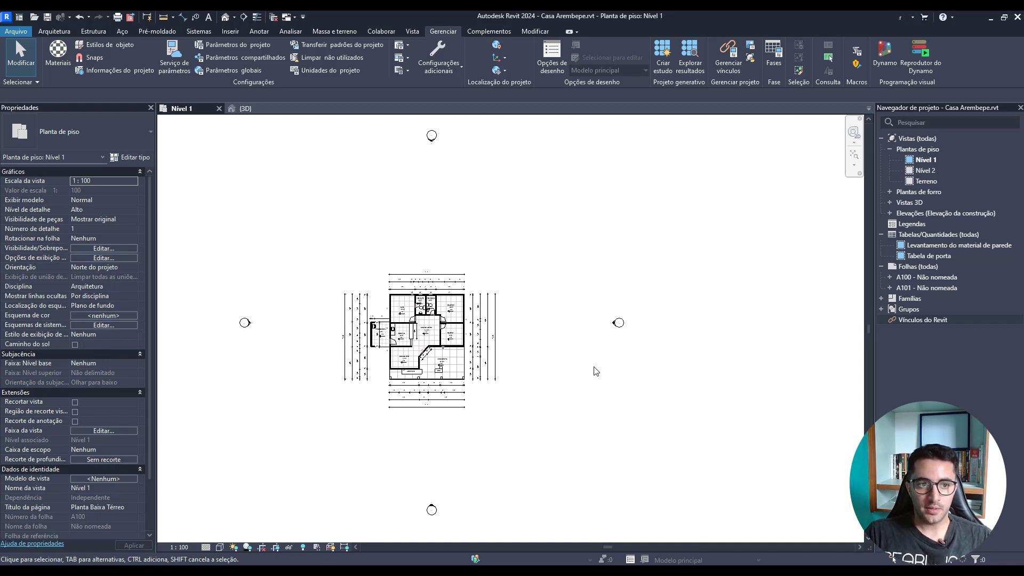
click(246, 109)
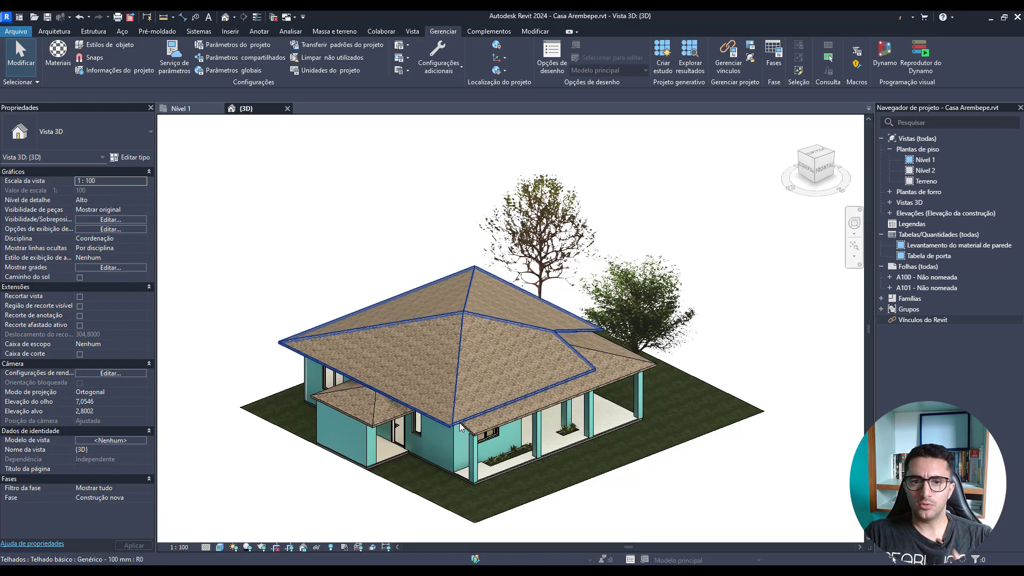
click(181, 109)
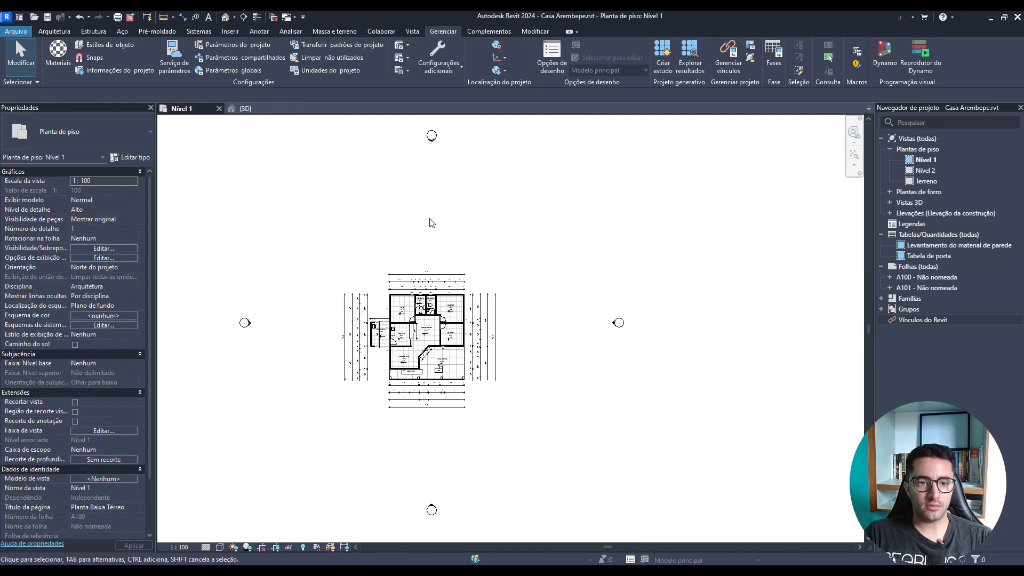
scroll(386, 497, down, 1)
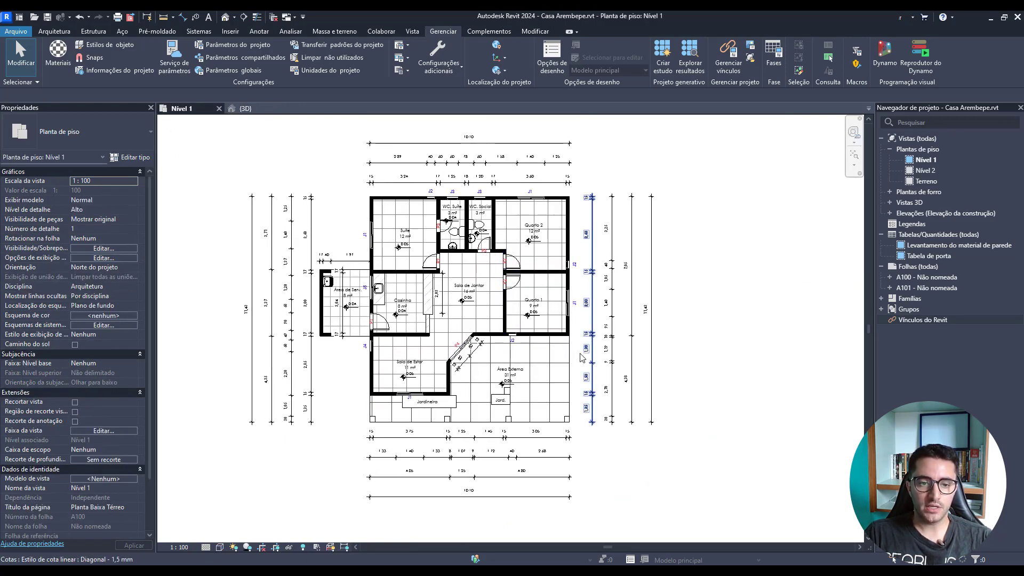
scroll(439, 333, down, 2)
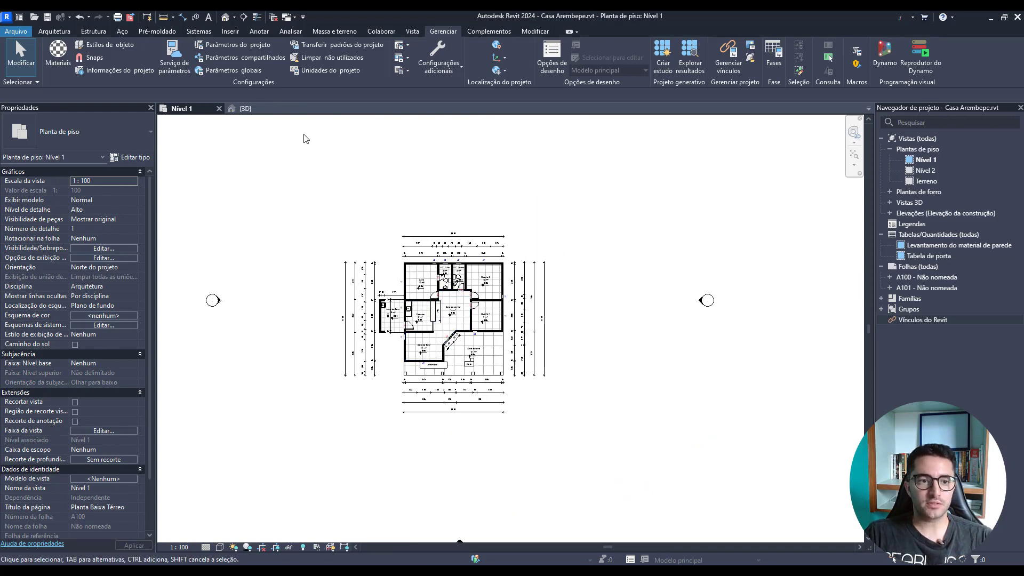
click(246, 109)
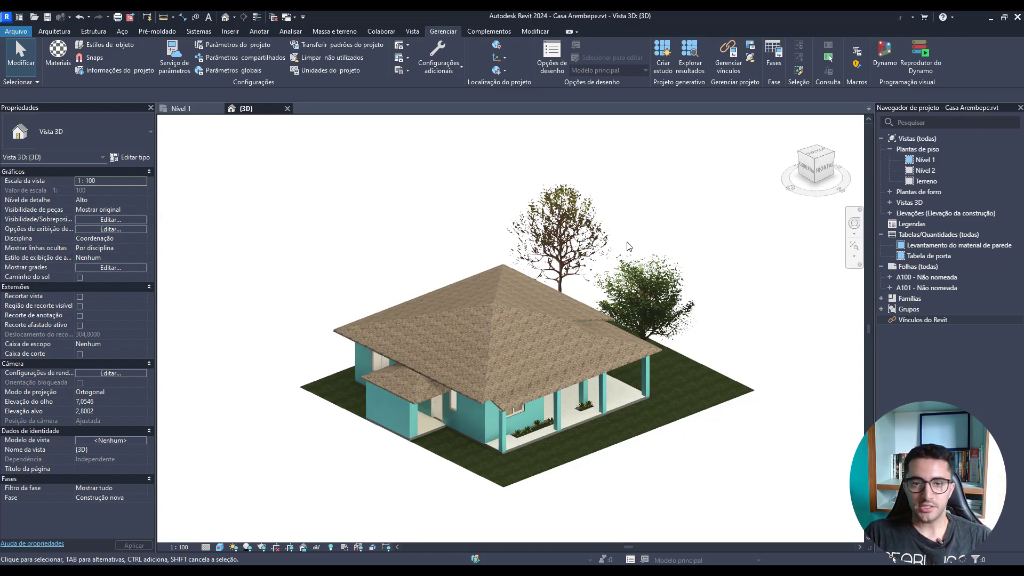
middle_drag(628, 246, 592, 251)
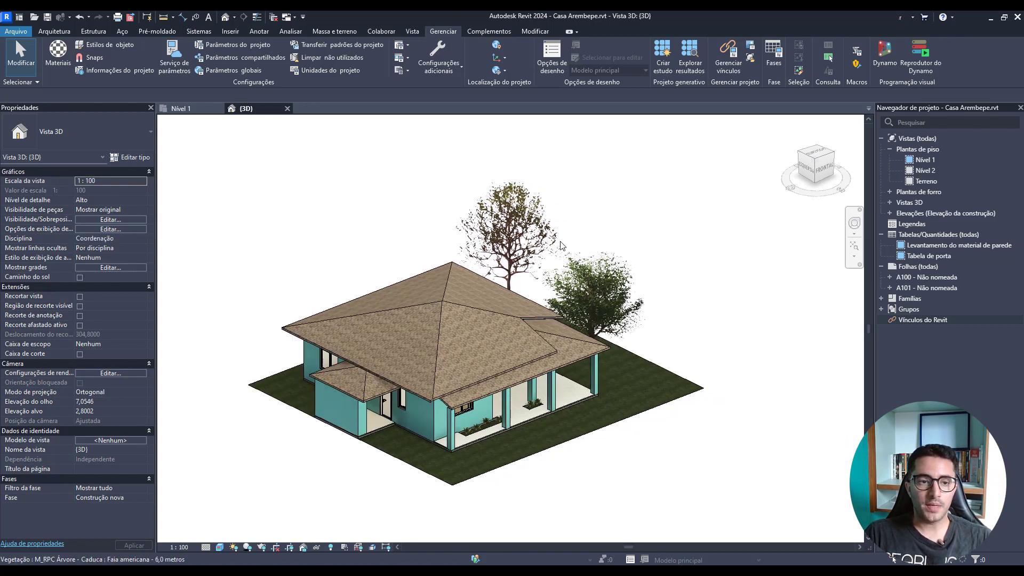
click(192, 112)
middle_drag(660, 296, 634, 297)
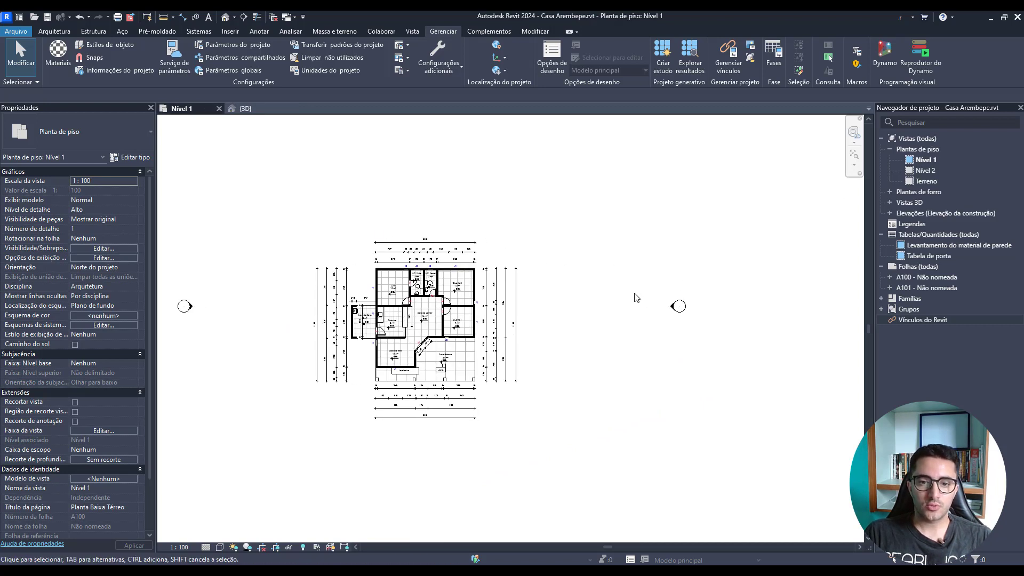
scroll(635, 298, down, 3)
scroll(634, 298, up, 2)
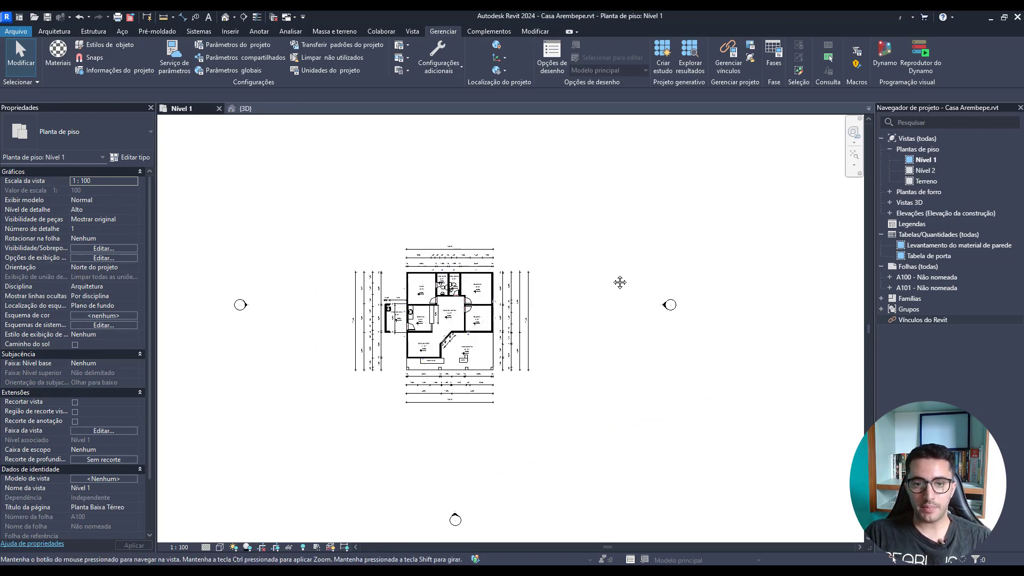
scroll(581, 293, down, 1)
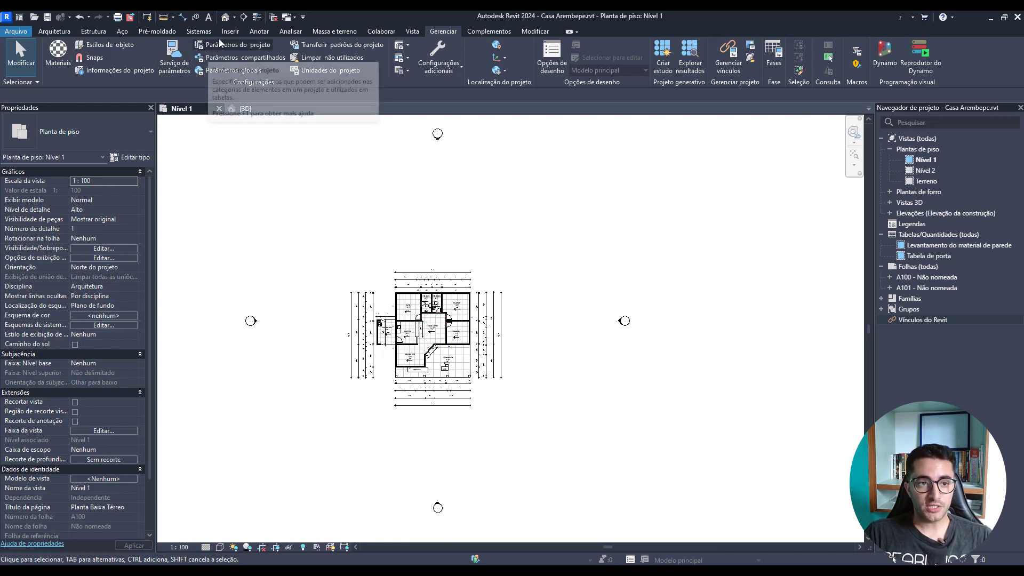
Step: Switch to the Inserir ribbon to show the link and import tools
click(231, 32)
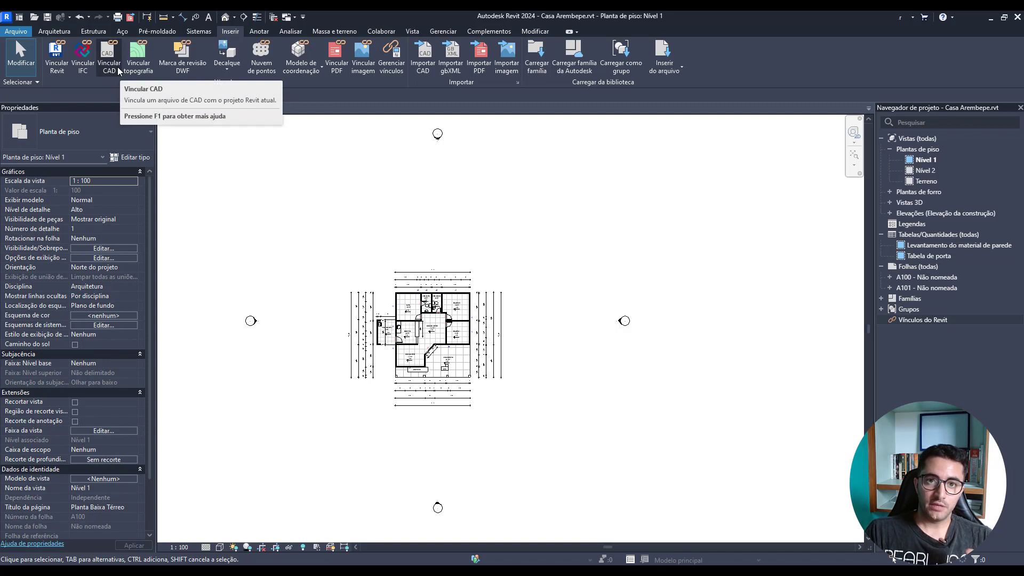
mouse_move(109, 59)
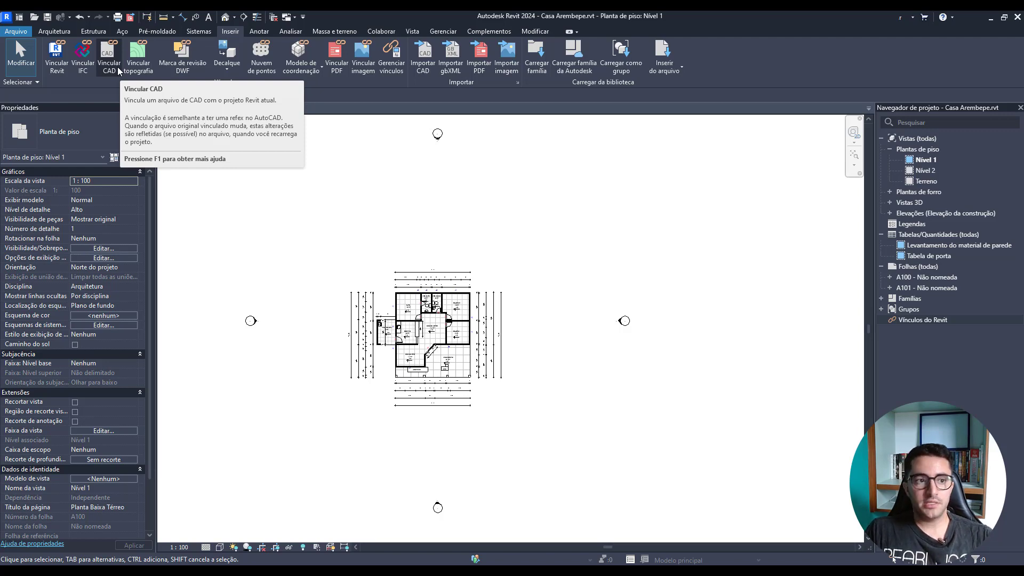
Step: Start Vincular CAD and choose Desenho1.dwg from the desktop file list
click(119, 71)
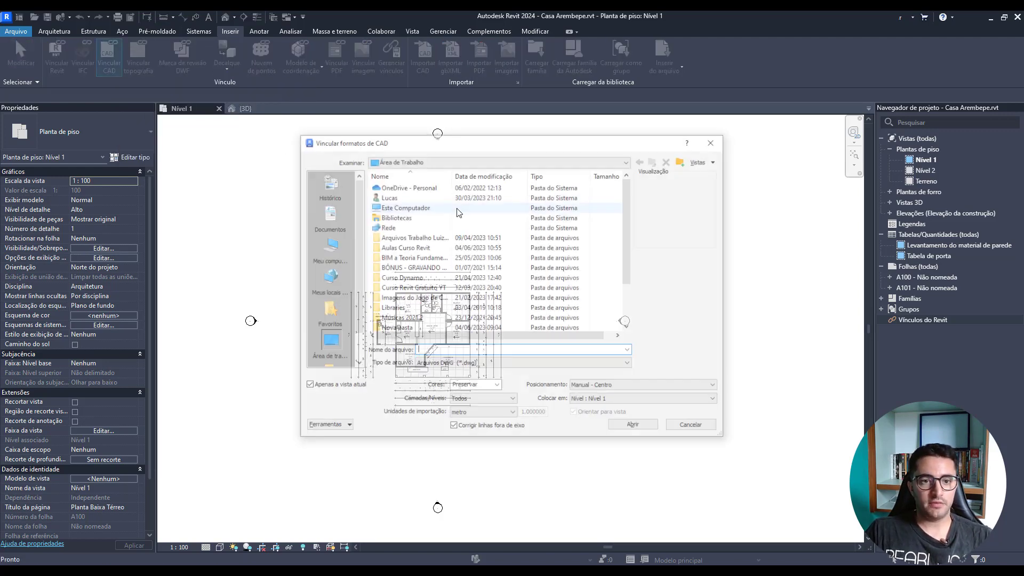
scroll(417, 320, down, 2)
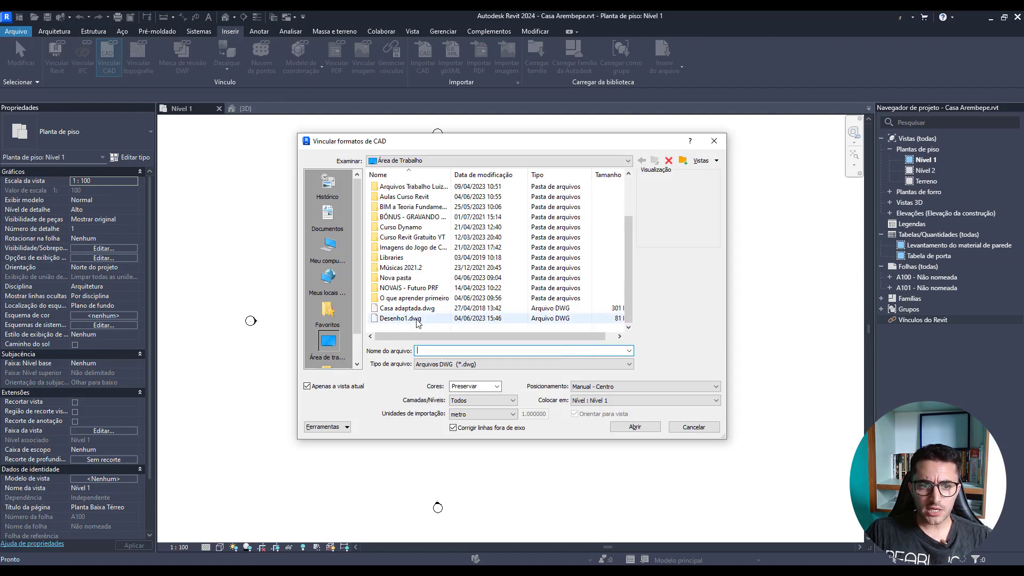
click(418, 319)
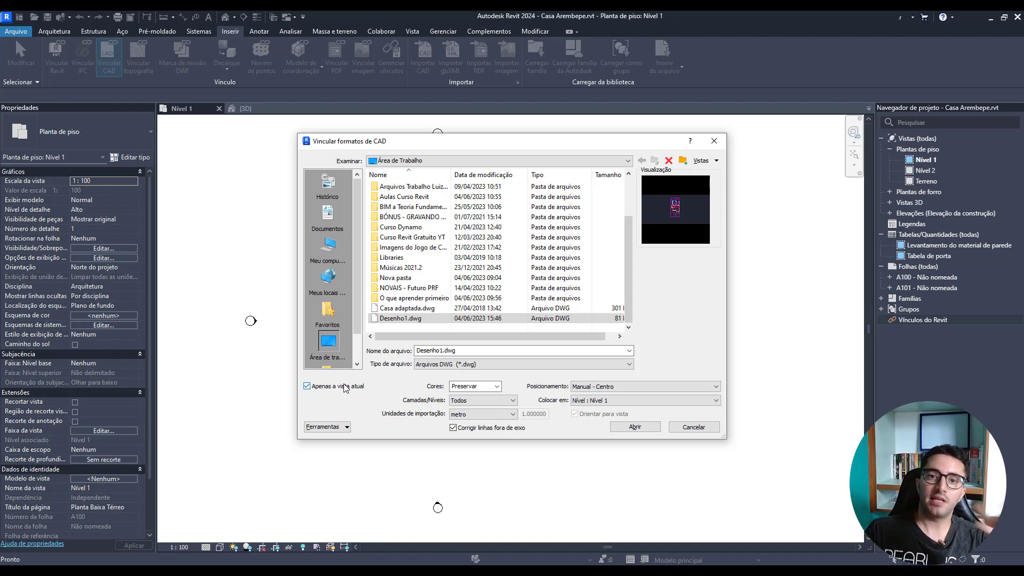
click(345, 386)
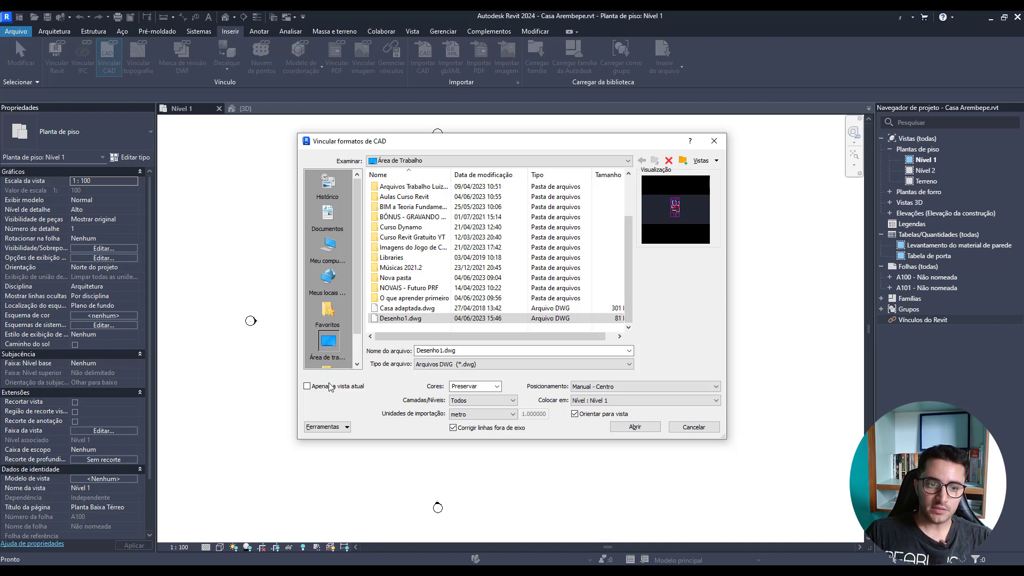
click(332, 385)
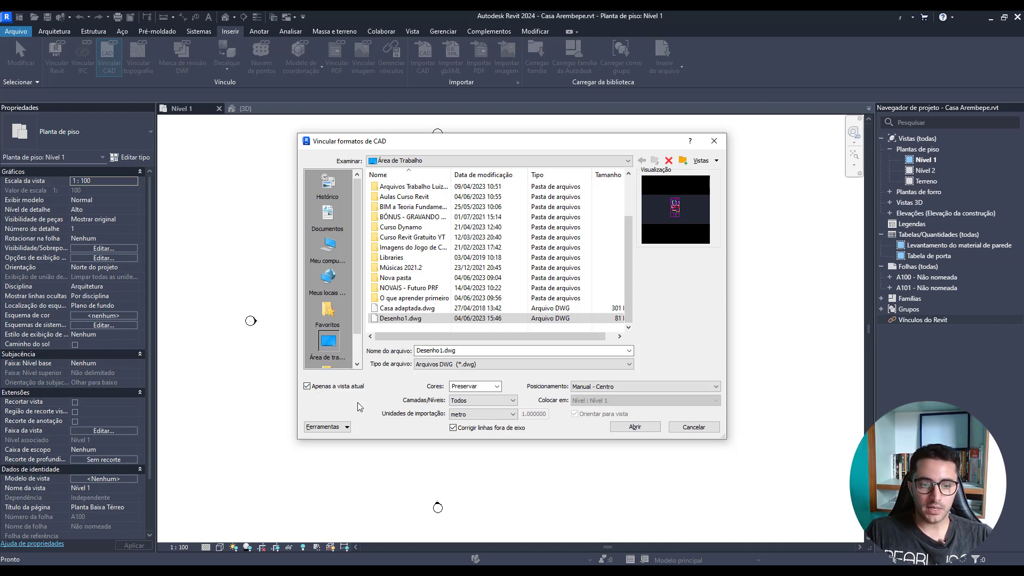
click(490, 388)
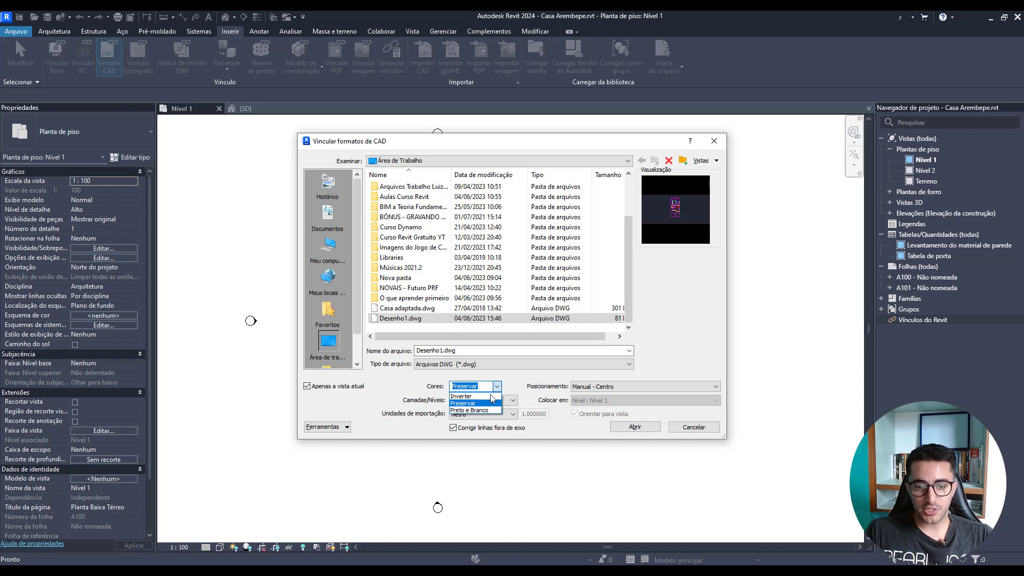
click(487, 404)
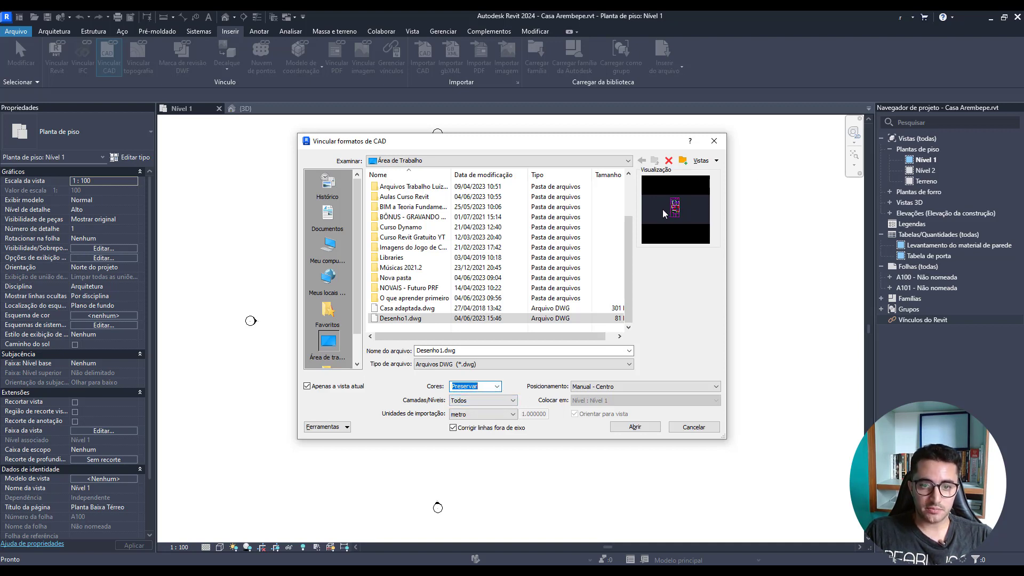
click(510, 401)
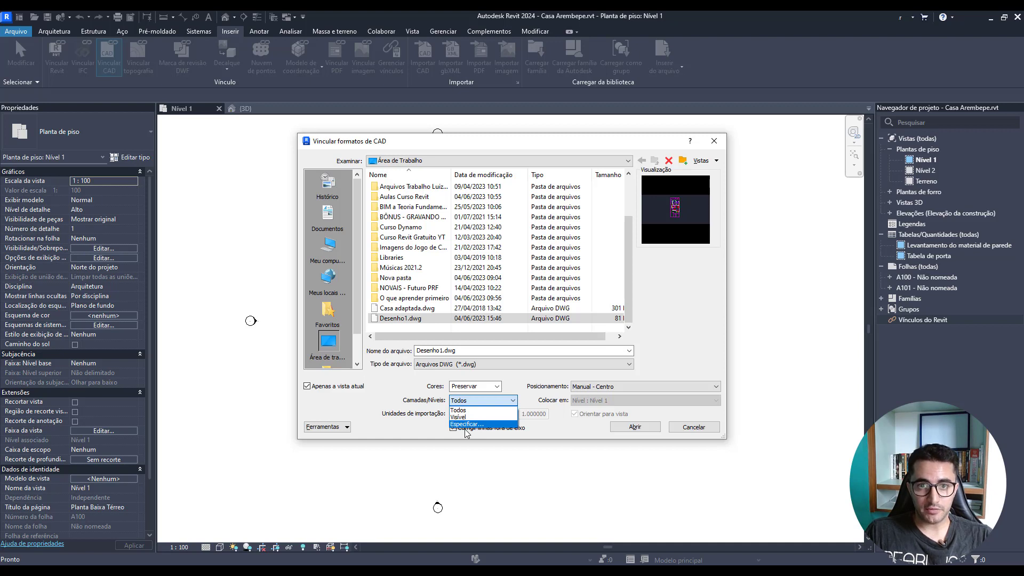
click(464, 409)
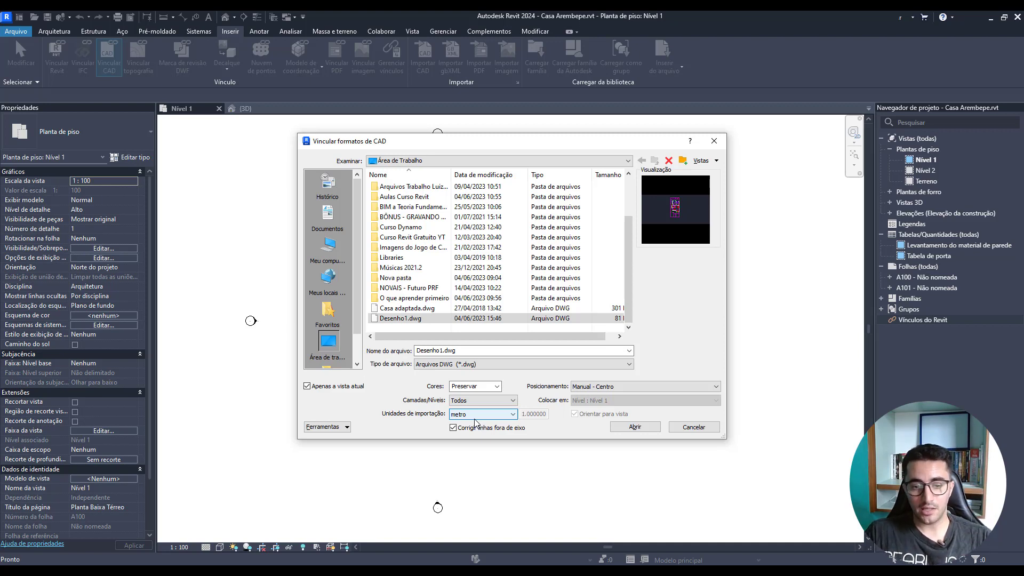
Step: Set the import units to metro, then bring AutoCAD's Desenho1.dwg window to the front
click(475, 417)
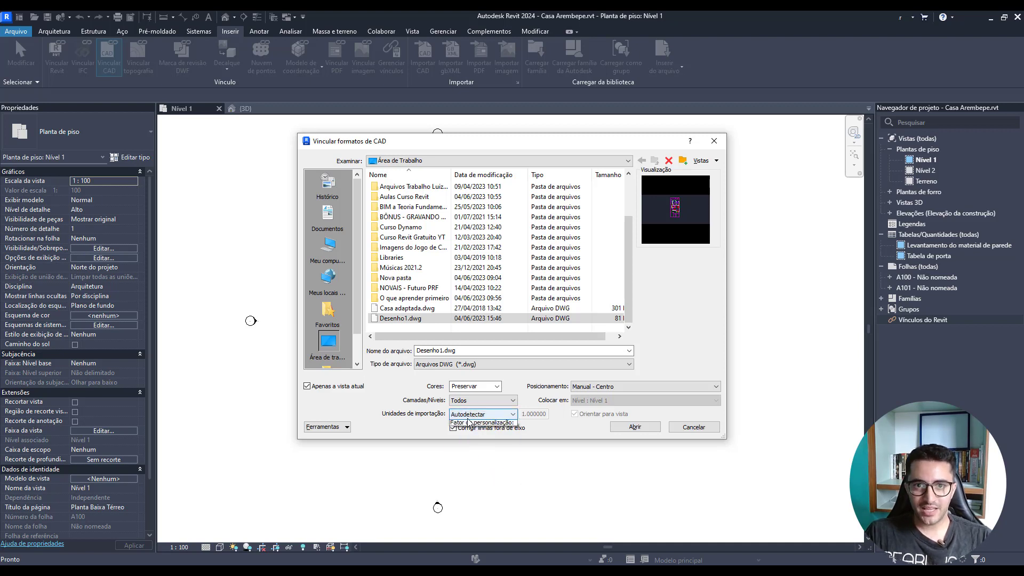
click(468, 422)
click(469, 450)
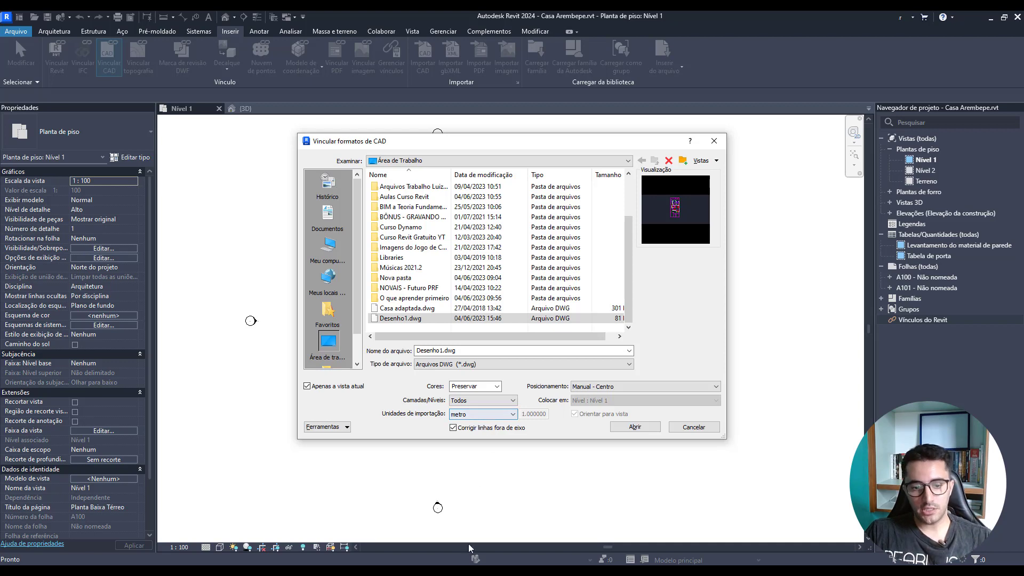
click(469, 570)
click(488, 535)
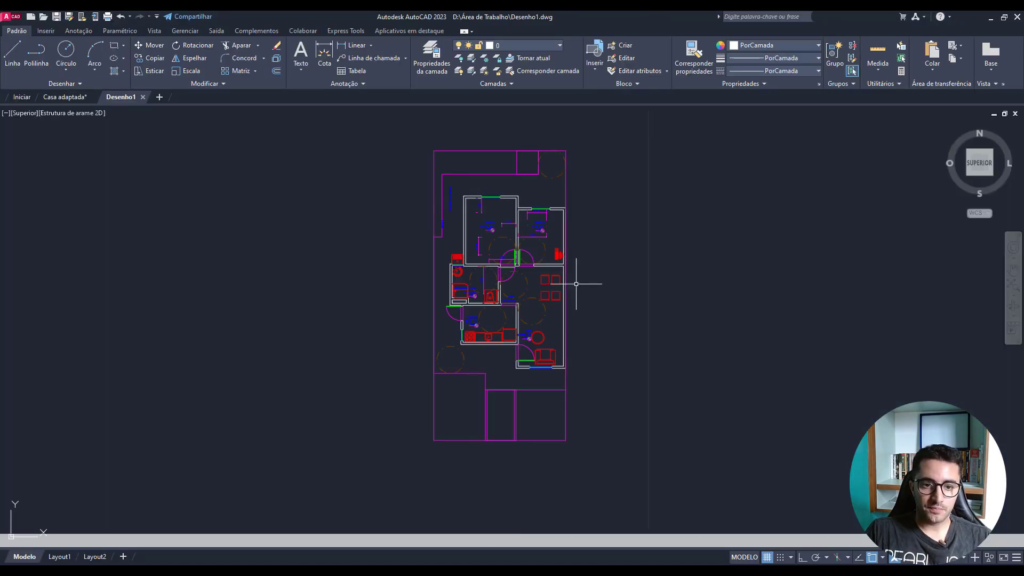
Step: Zoom to the bedroom, measure the 0.79 dimension with DI (DIST), then zoom back out
scroll(581, 283, up, 1)
scroll(455, 323, up, 4)
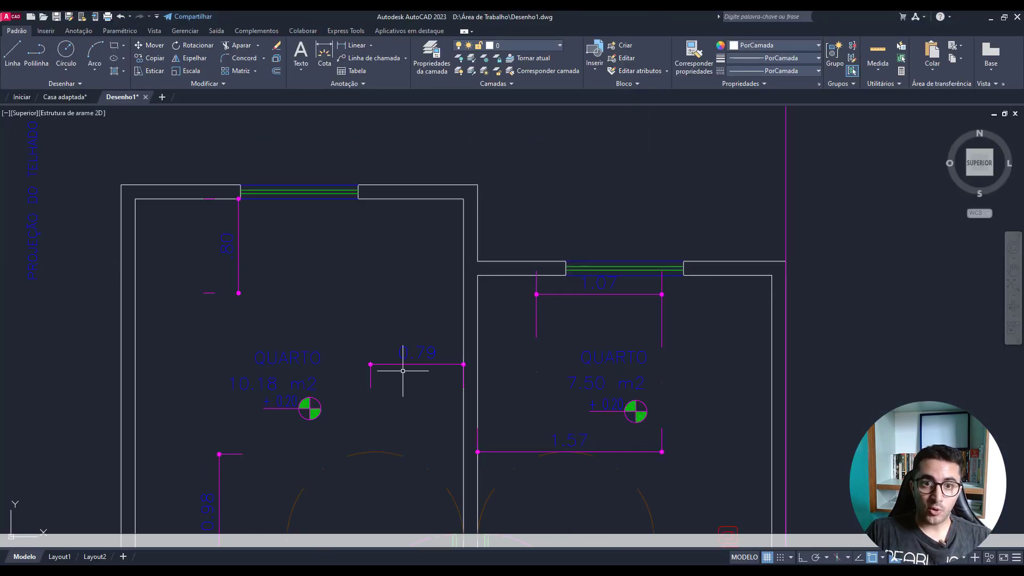
scroll(434, 336, up, 1)
scroll(442, 316, up, 2)
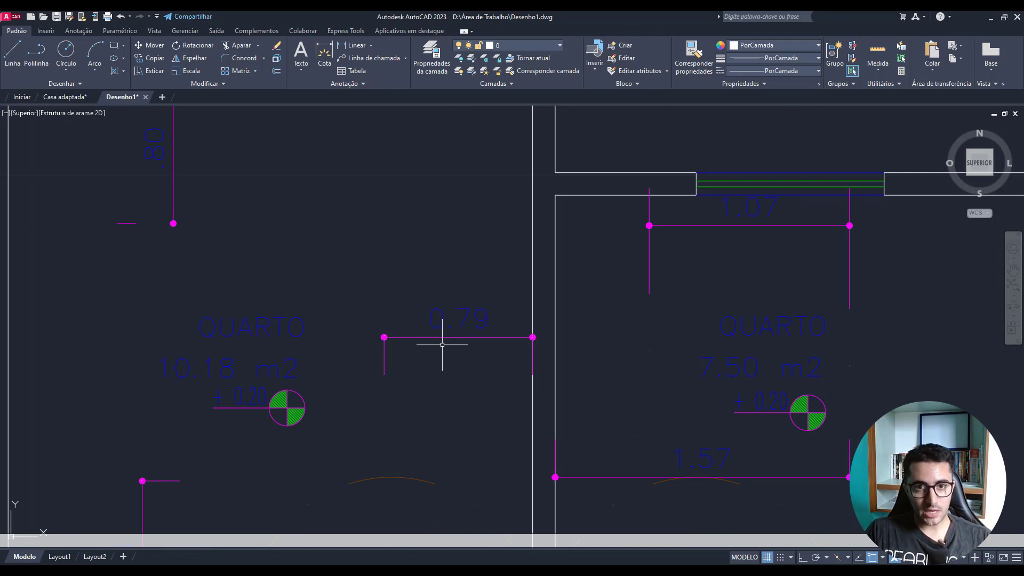
text(di)
key(Return)
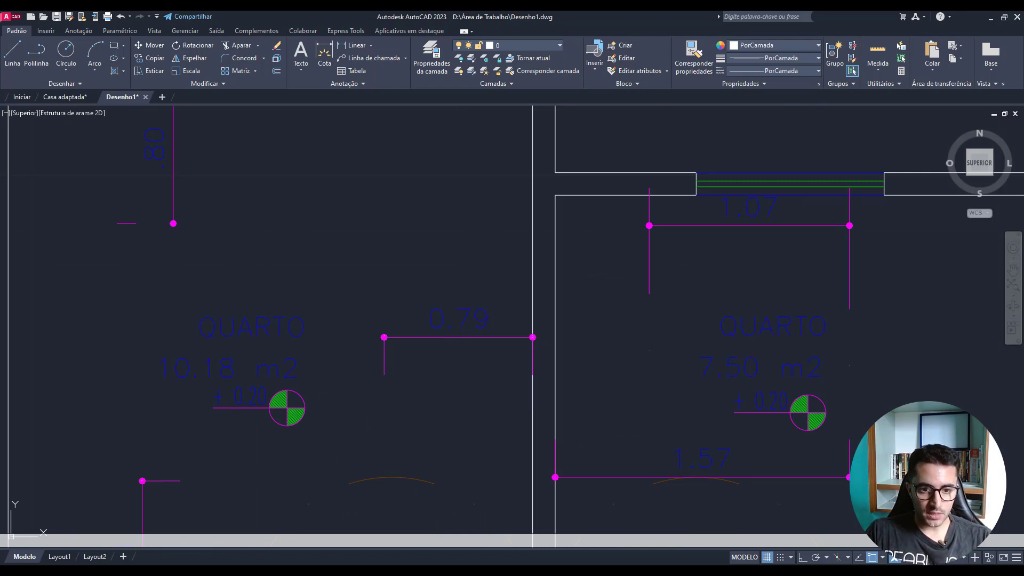
click(384, 374)
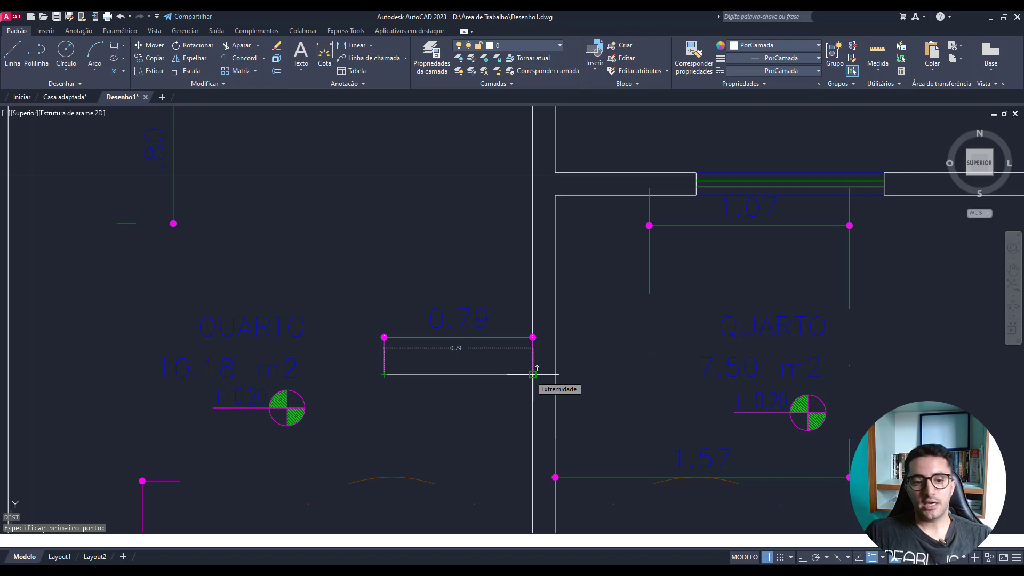
click(533, 374)
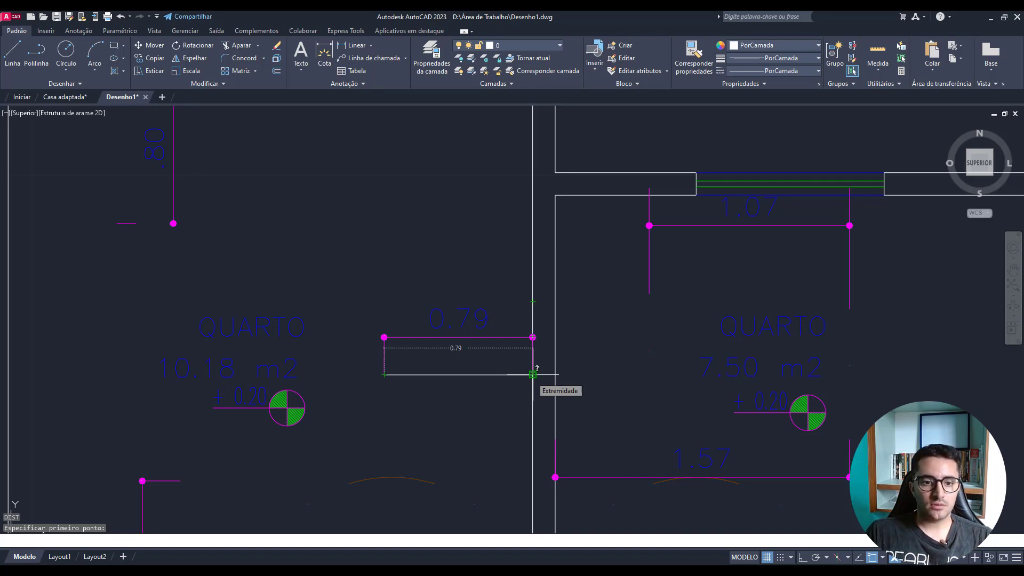
key(Escape)
key(Escape)
scroll(530, 373, down, 2)
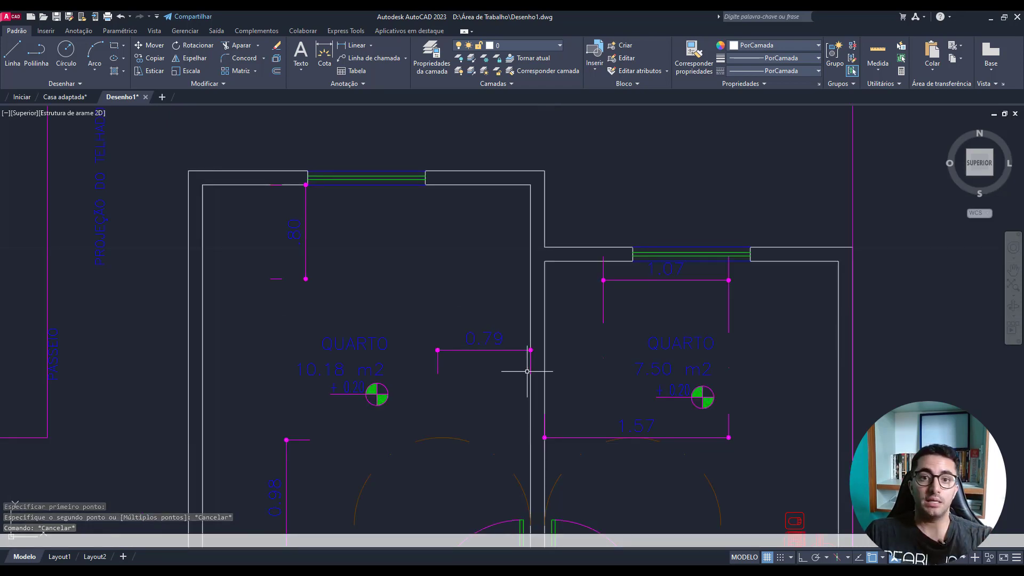
scroll(530, 370, down, 4)
scroll(513, 313, down, 2)
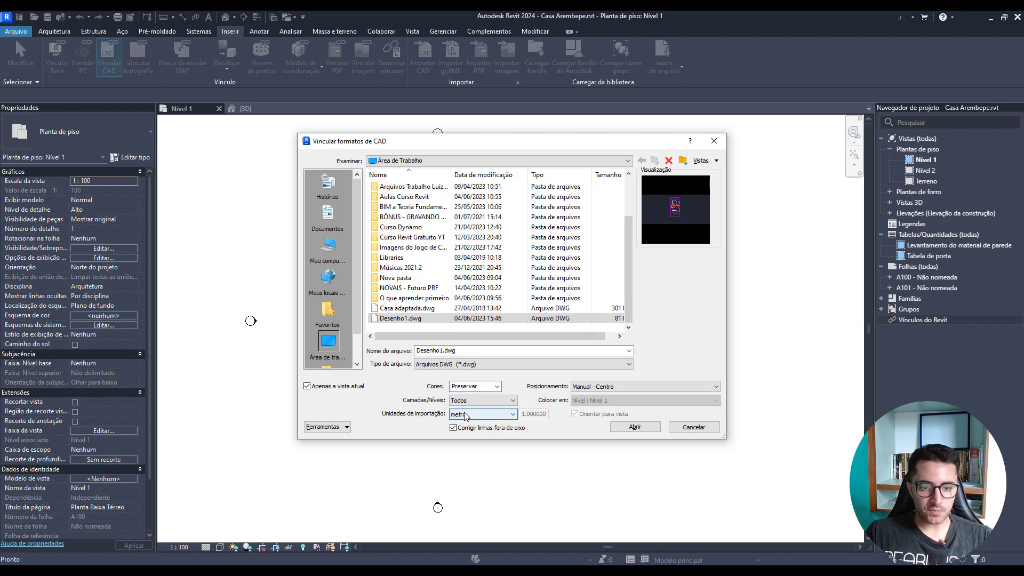
click(629, 389)
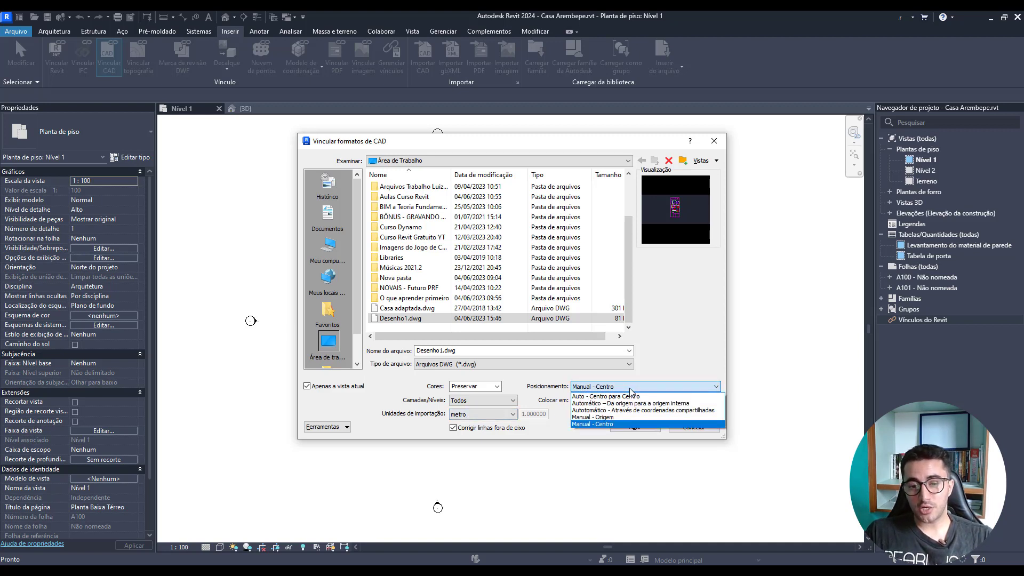
click(603, 425)
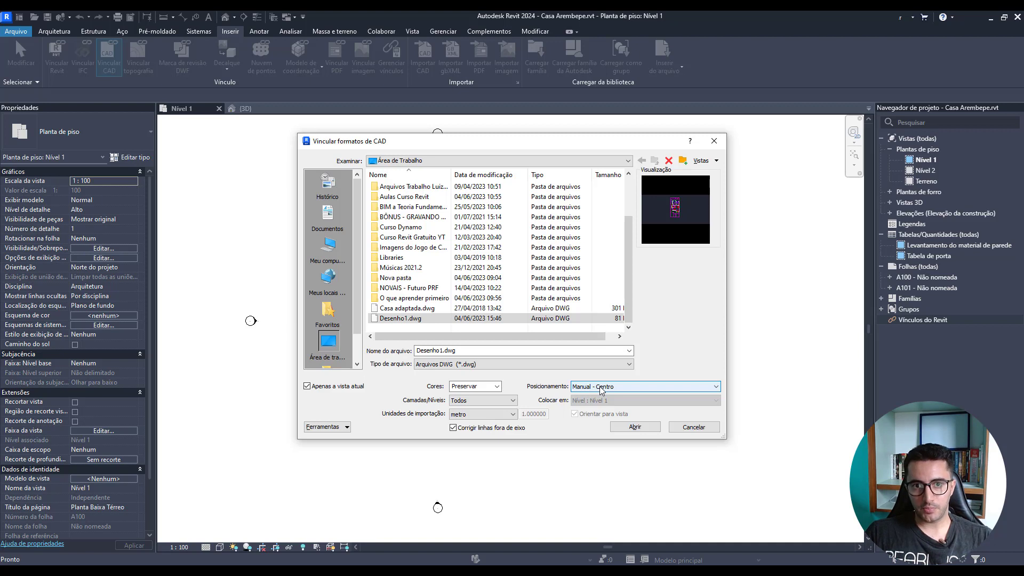
click(601, 388)
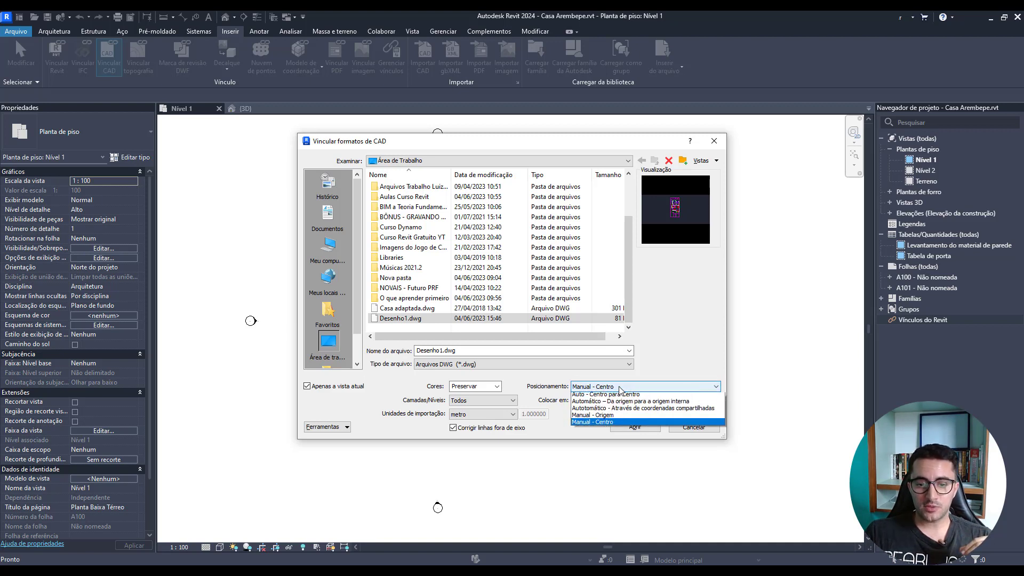
click(629, 404)
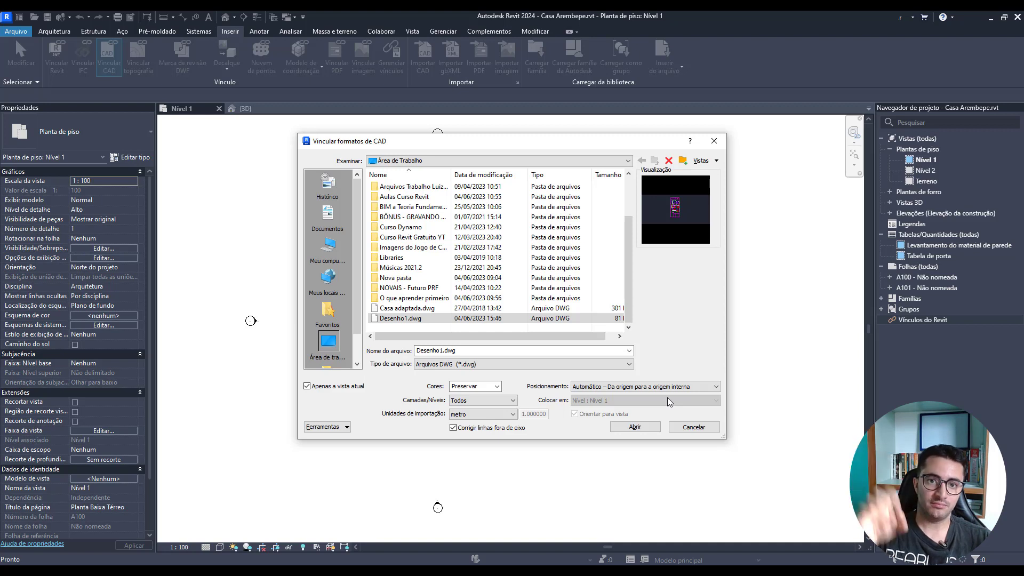
click(640, 386)
click(589, 425)
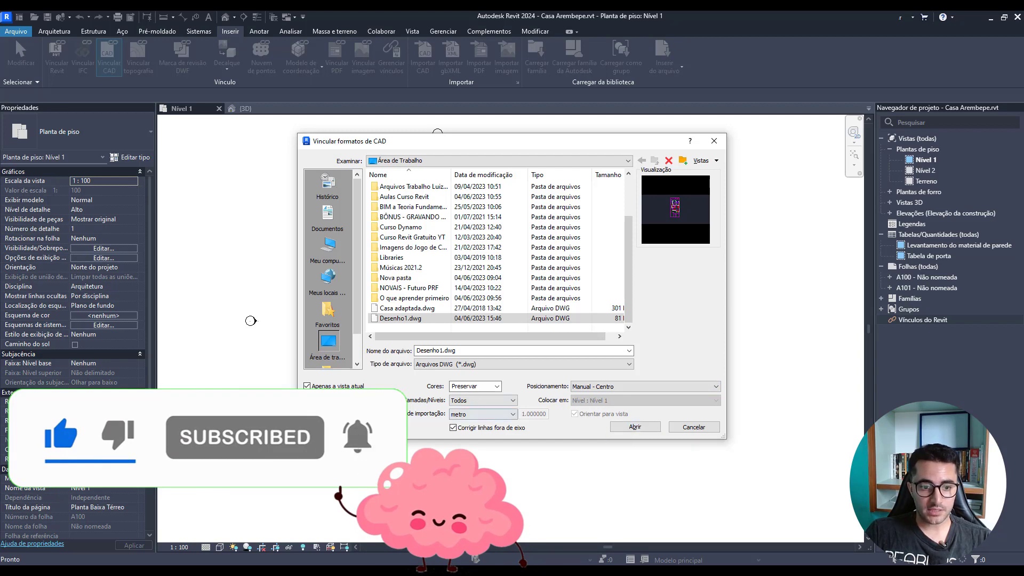
Step: Link Desenho1.dwg into the Nível 1 plan and zoom to the bedroom opening
click(631, 427)
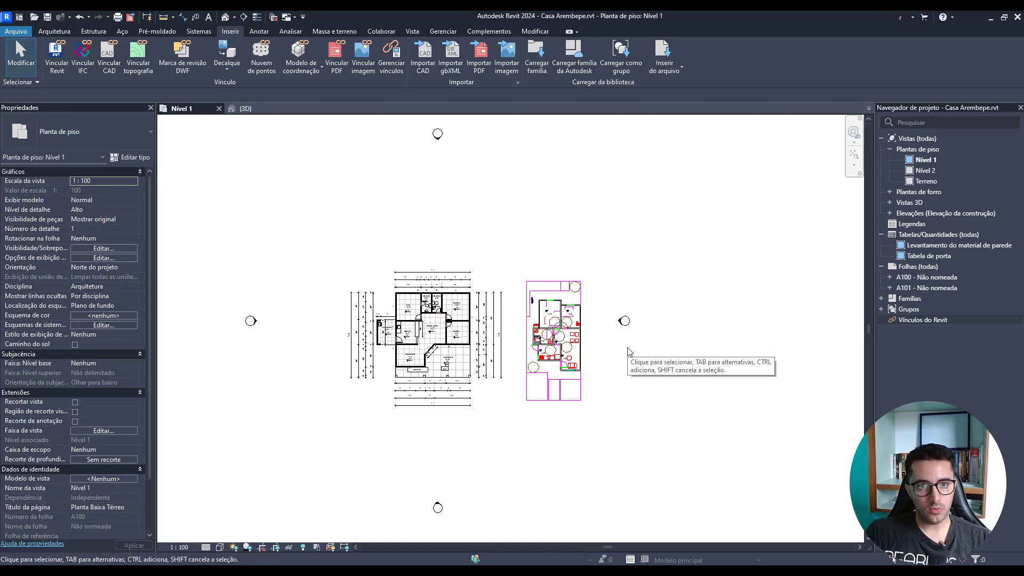
scroll(629, 355, up, 3)
scroll(629, 360, up, 3)
scroll(629, 365, up, 3)
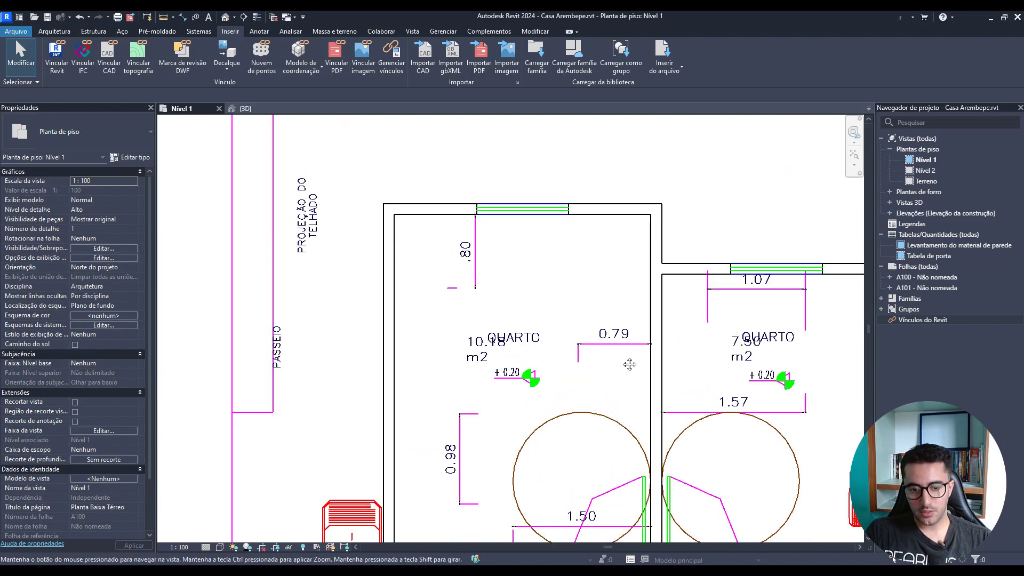
middle_drag(629, 365, 509, 337)
scroll(510, 337, up, 1)
Step: Check the 0.79 opening reads 79 with a temporary DI aligned dimension, then cancel it
key(d)
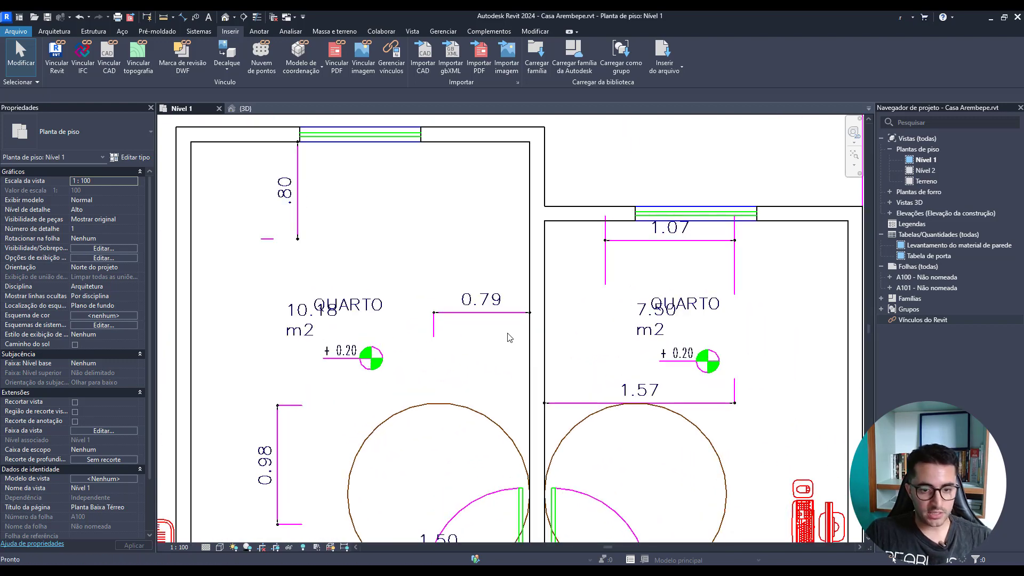
key(i)
click(434, 335)
click(528, 334)
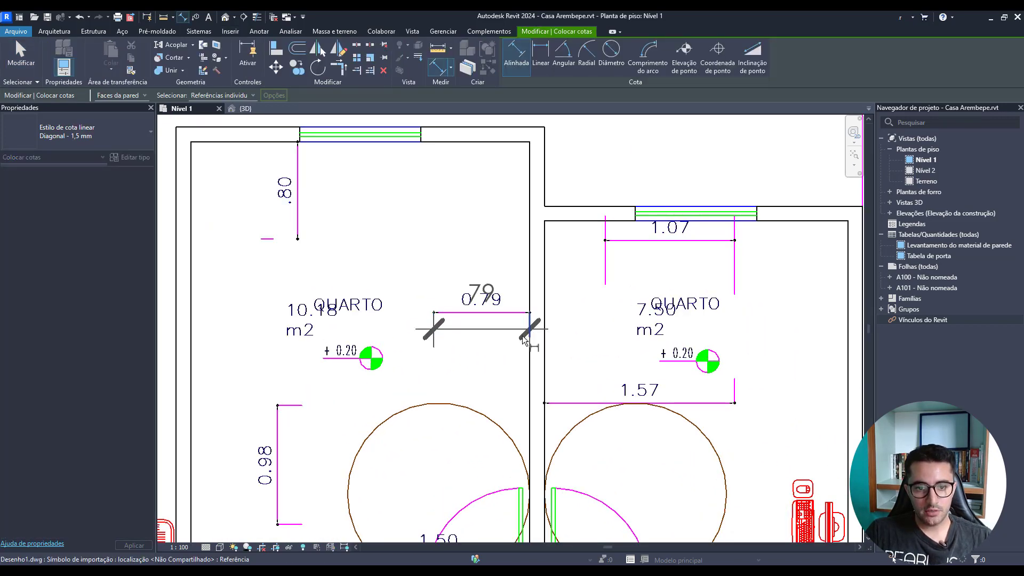
click(510, 311)
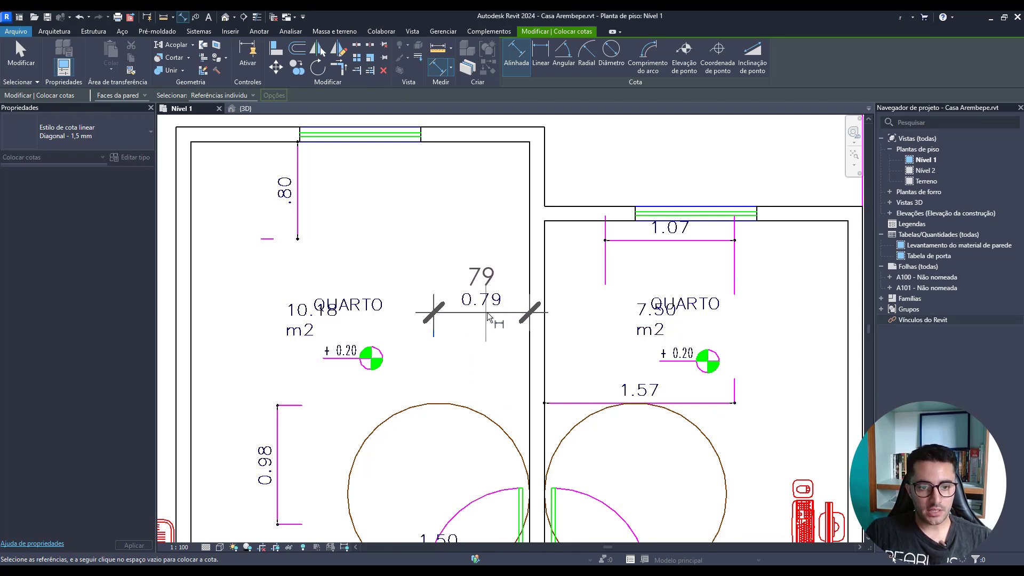
key(Escape)
key(Escape)
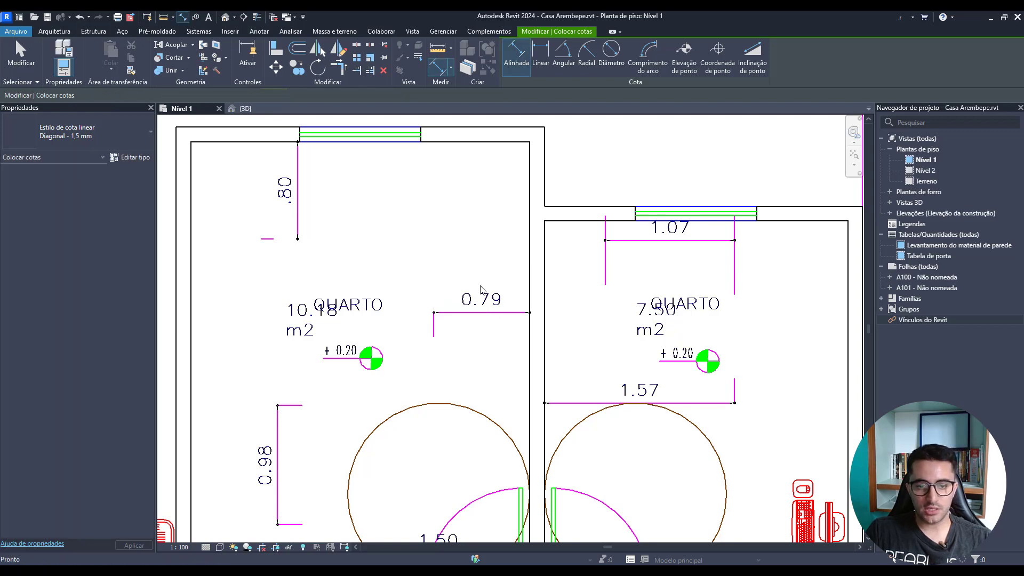
scroll(485, 307, down, 5)
scroll(485, 306, down, 3)
Step: Zoom out to frame both plans and select the linked Desenho1.dwg to view its properties
scroll(486, 308, down, 3)
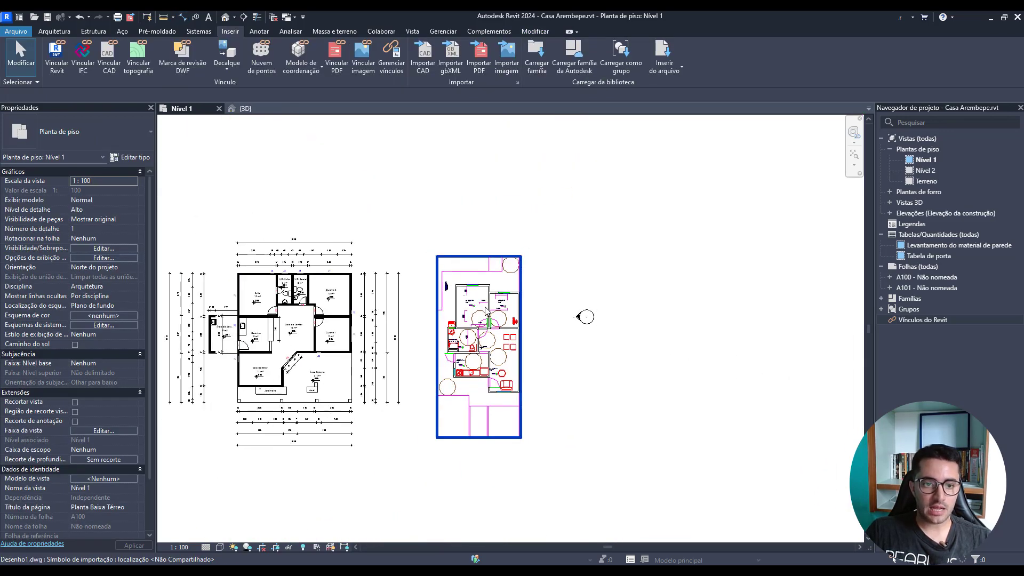
scroll(496, 308, down, 1)
scroll(504, 309, down, 1)
scroll(512, 309, down, 2)
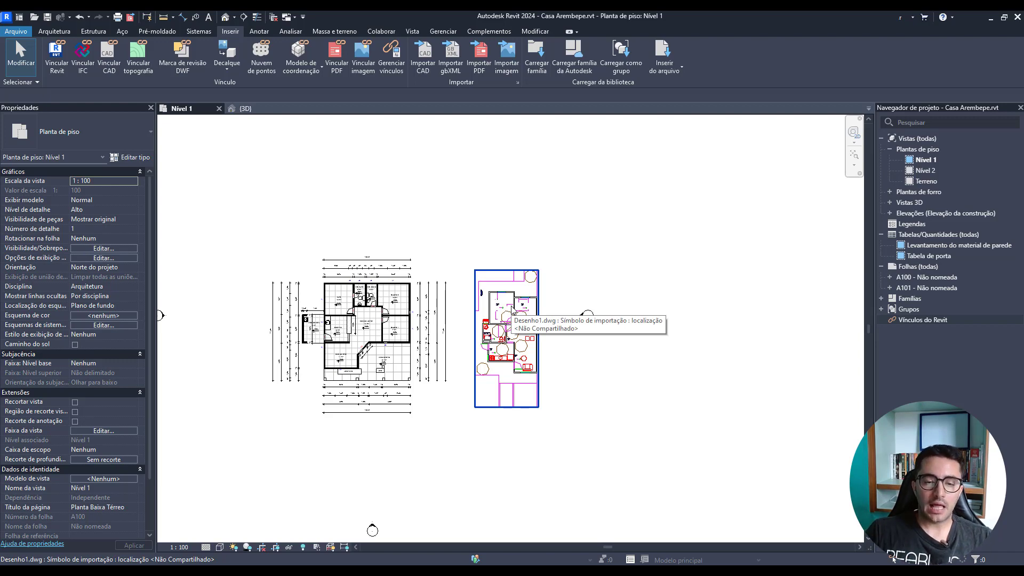
scroll(512, 309, up, 1)
scroll(512, 309, up, 2)
middle_drag(499, 307, 525, 312)
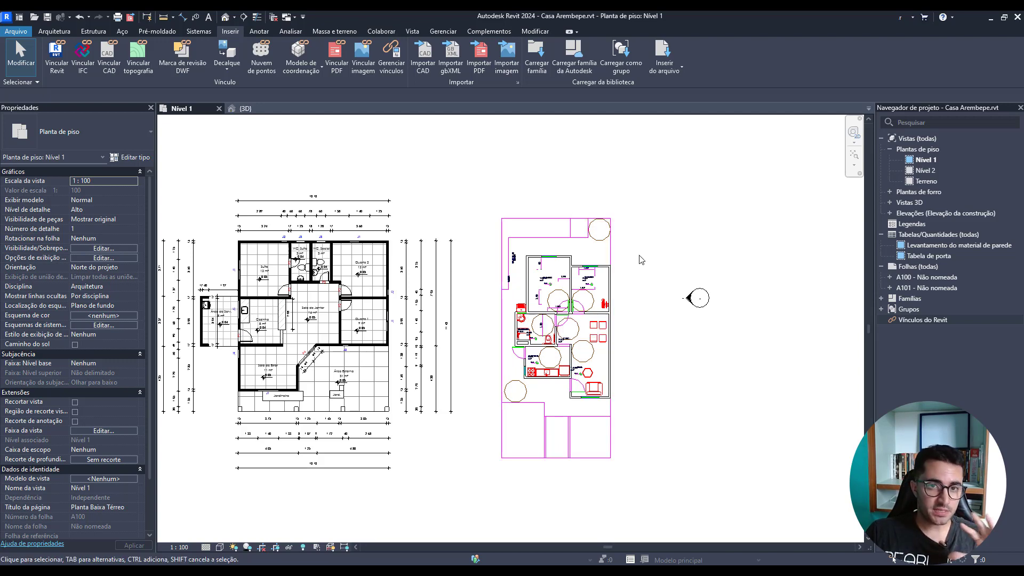
click(573, 292)
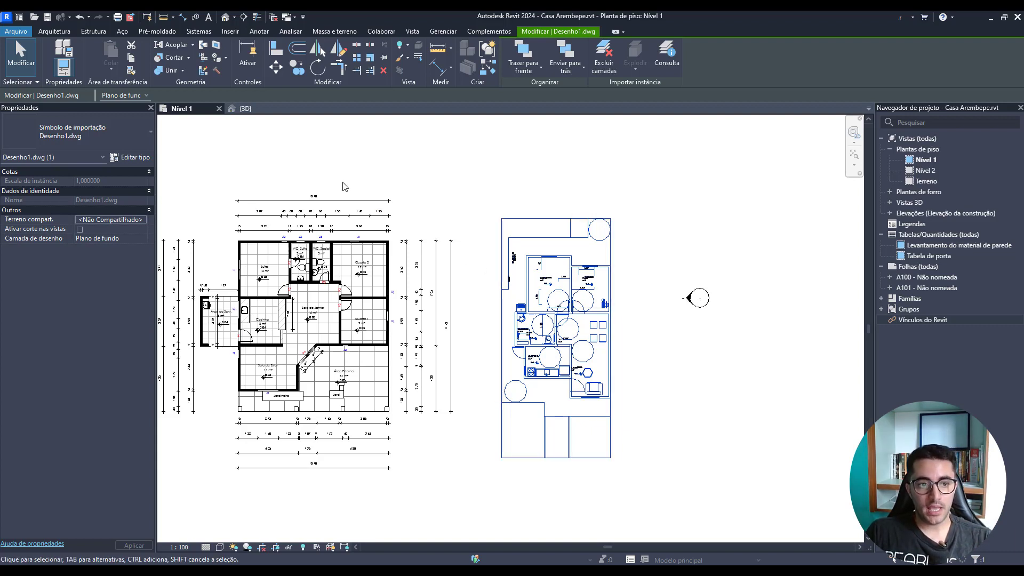
Step: Orbit the 3D view to a near-top view of the house; no linked drawing appears
click(245, 108)
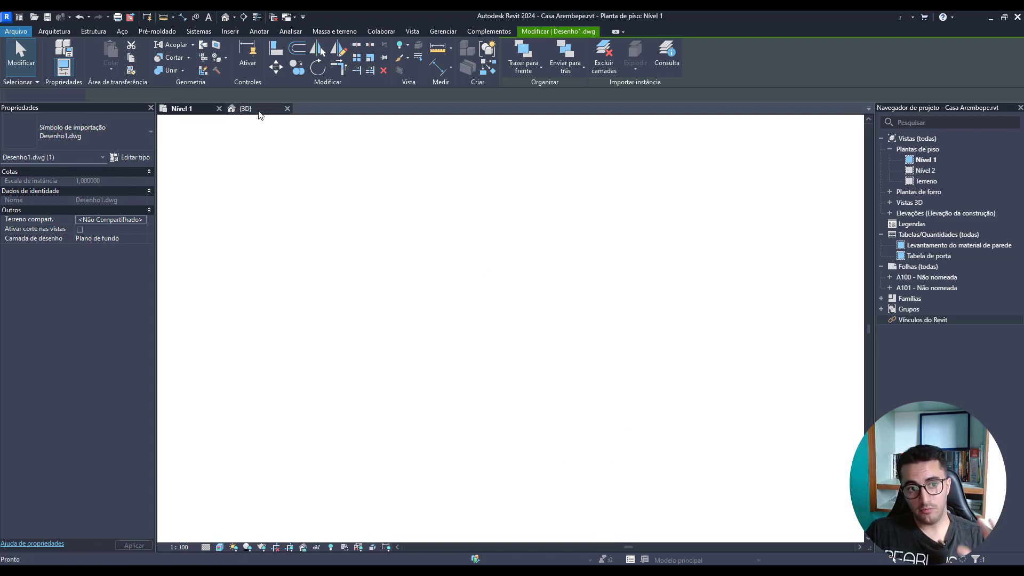
scroll(475, 305, down, 3)
shift+middle_drag(534, 263, 607, 286)
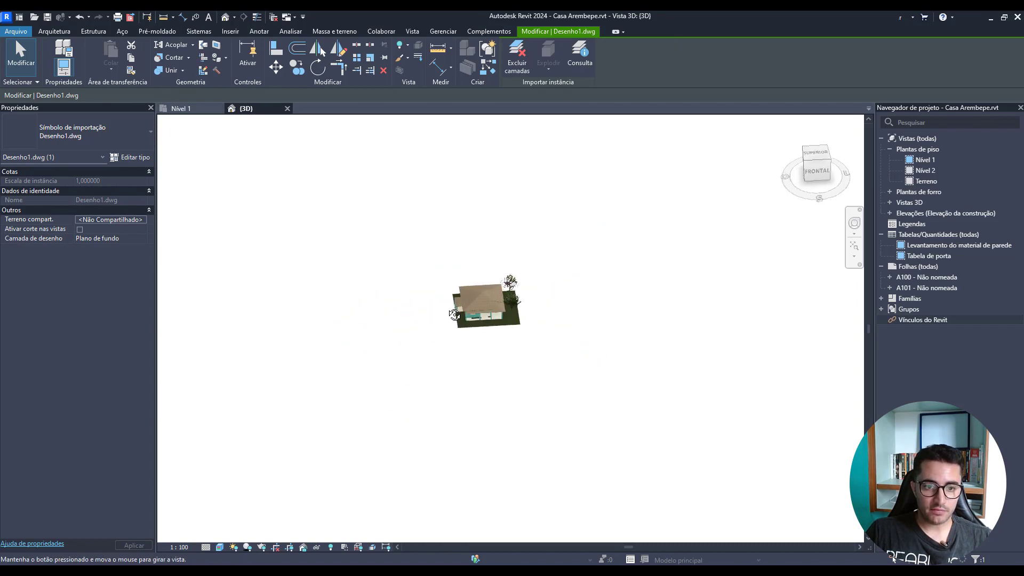
scroll(583, 359, up, 6)
scroll(583, 359, down, 5)
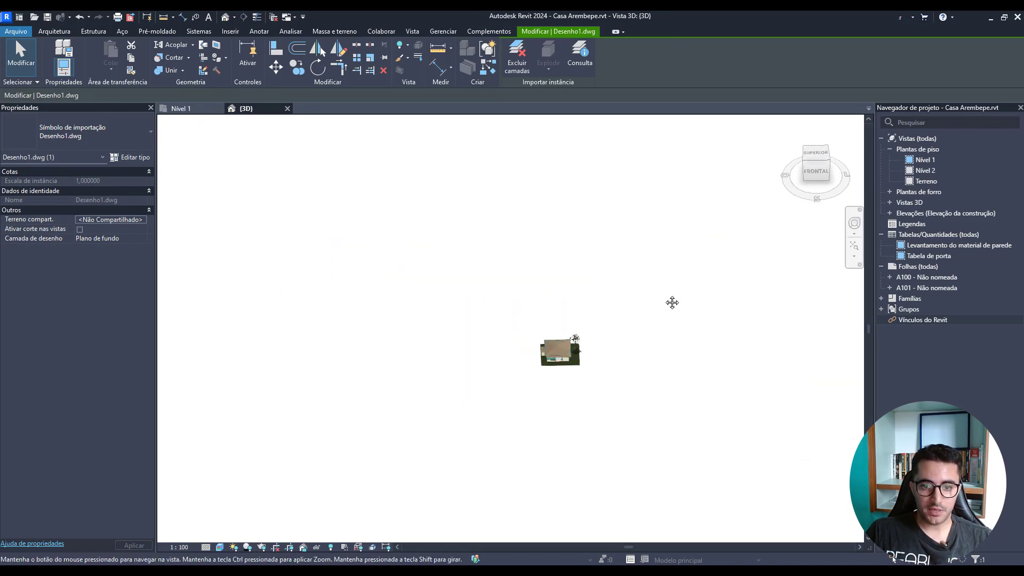
scroll(631, 361, up, 5)
click(186, 108)
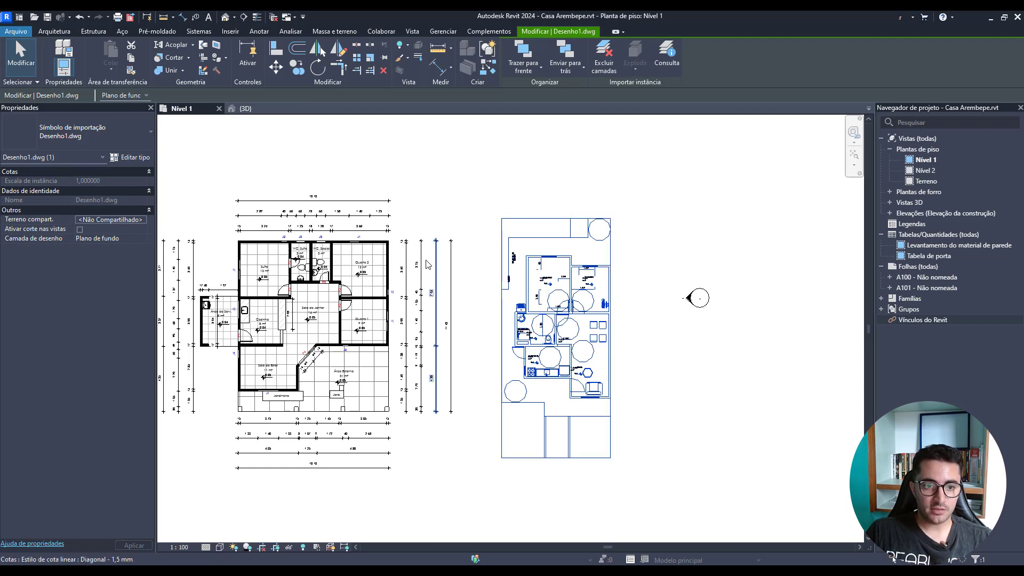
Step: Toggle Revelar elementos ocultos on and off in 3D, then select Desenho1 in Nível 1
key(ctrl+Tab)
scroll(414, 247, down, 1)
scroll(414, 250, down, 4)
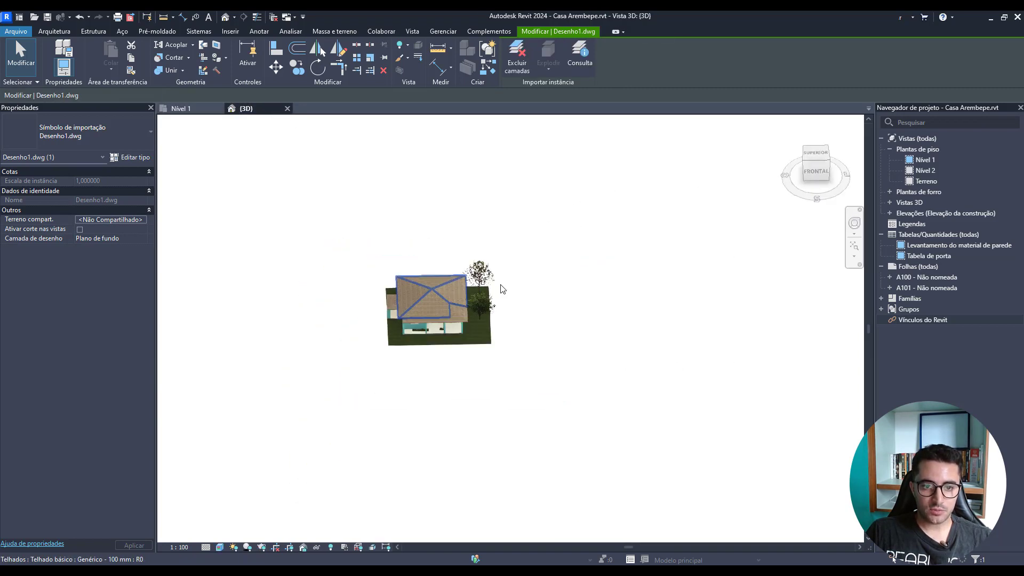
click(331, 547)
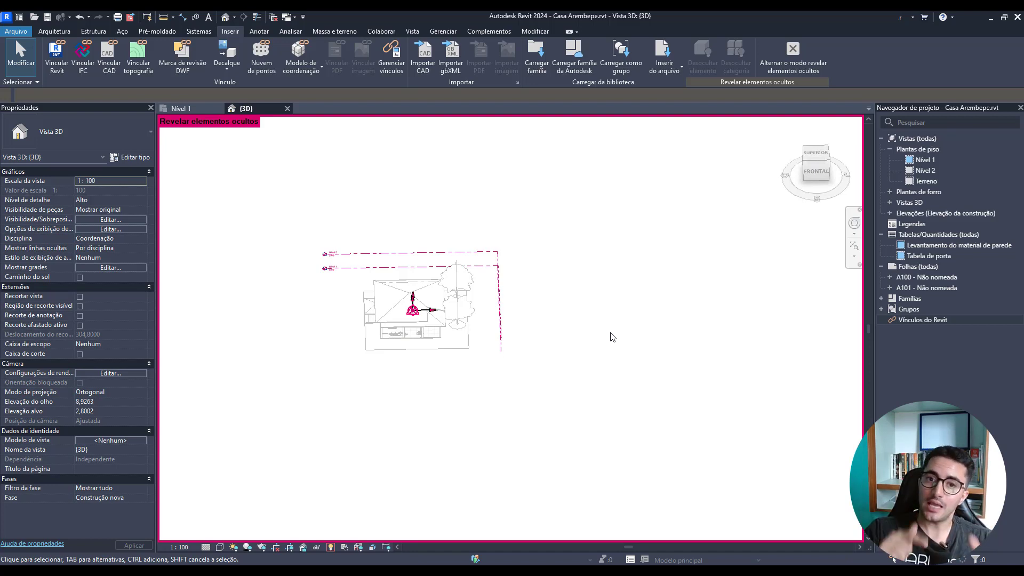
click(331, 546)
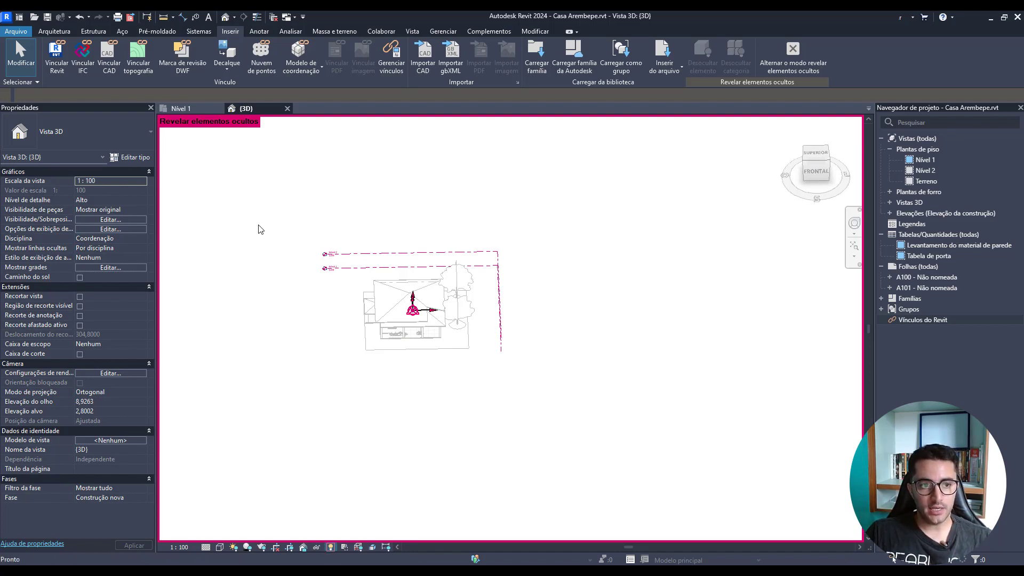
click(181, 108)
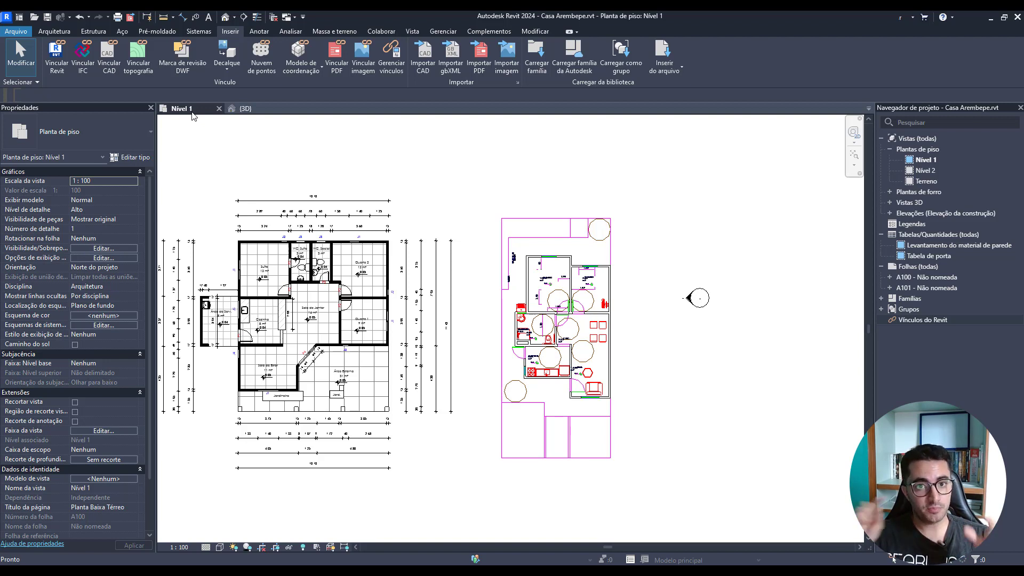
click(502, 298)
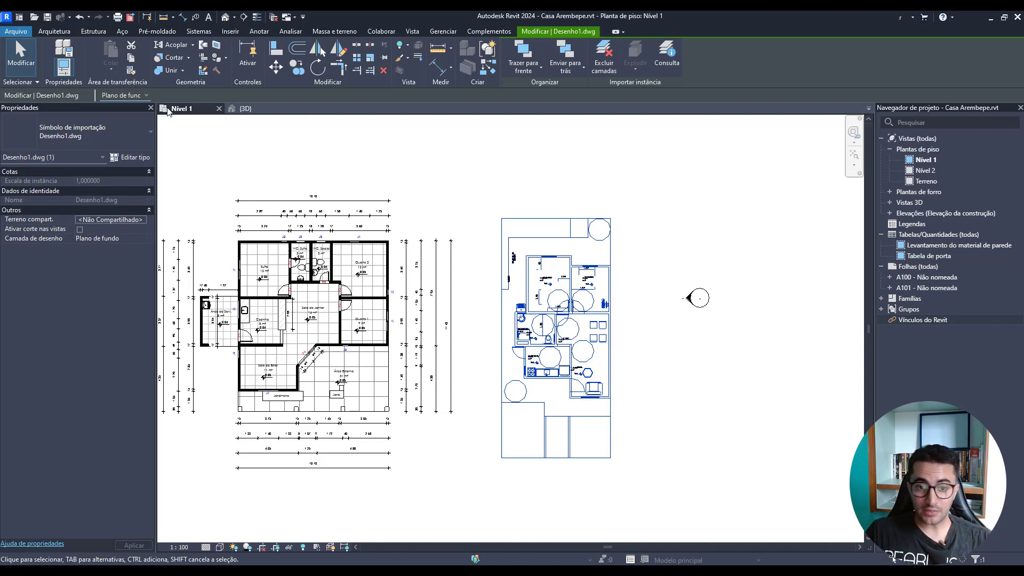
Step: Move the DWG over the floor plan and set its Camada de desenho to Primeiro plano
drag(525, 273, 329, 275)
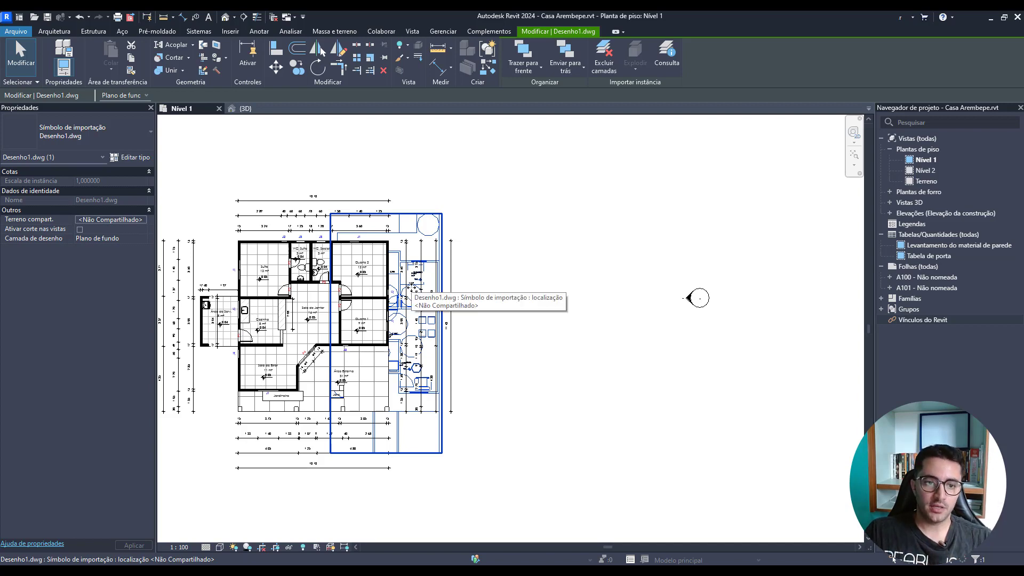
scroll(355, 250, up, 3)
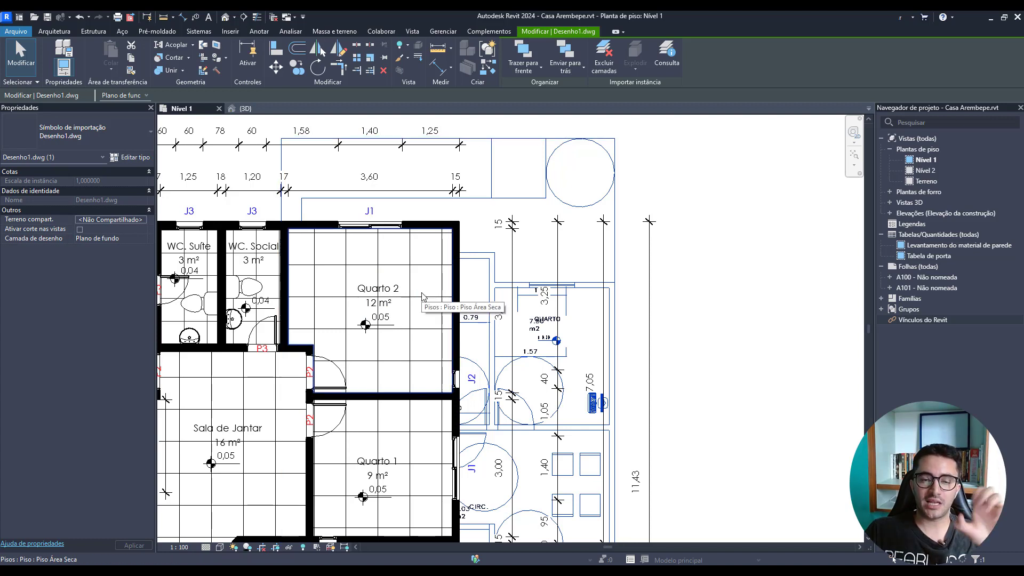
click(145, 95)
click(120, 119)
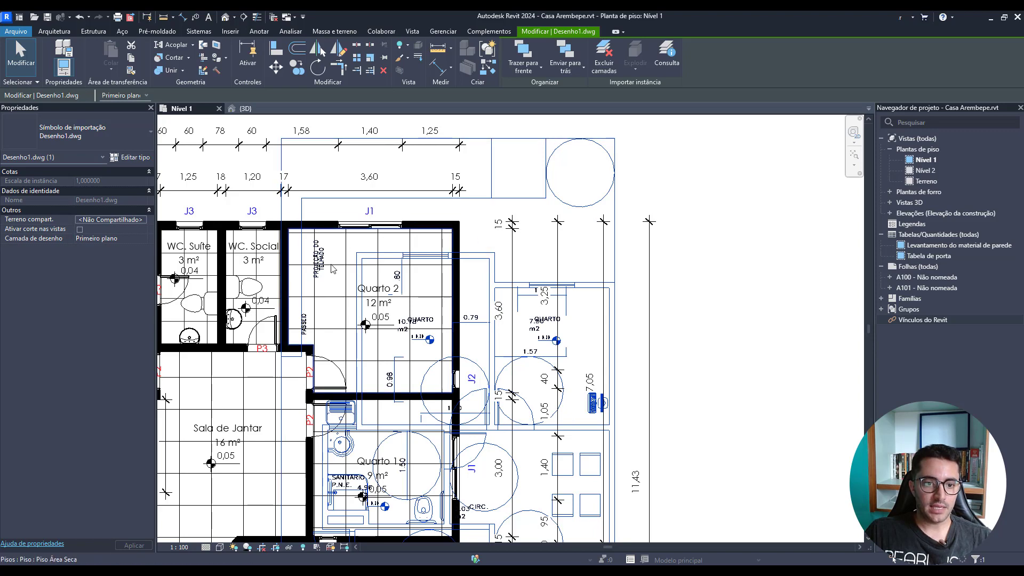
Step: Drag the DWG back off the floor plan to the right
scroll(457, 296, down, 3)
scroll(457, 296, down, 3)
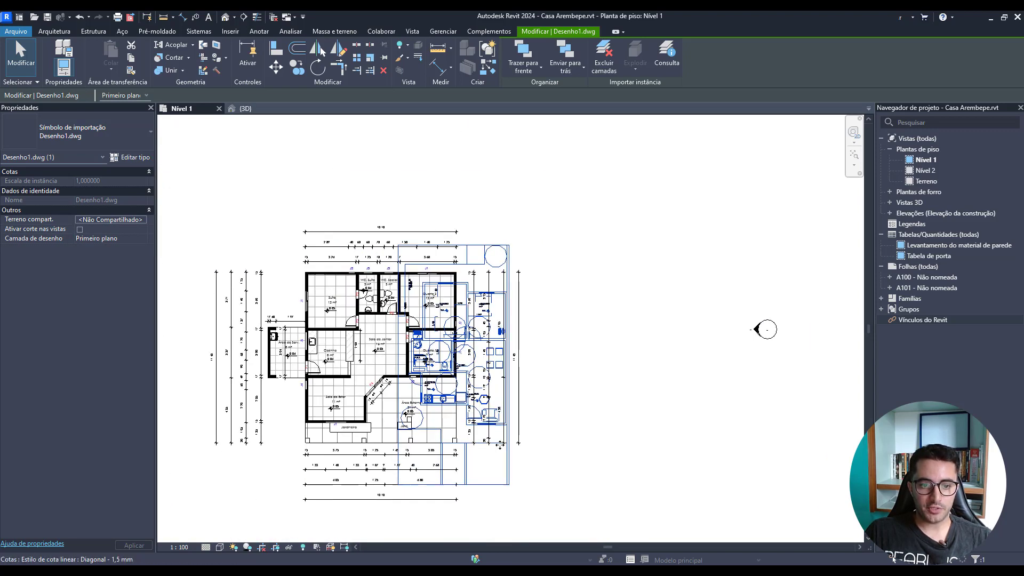
drag(490, 478, 632, 476)
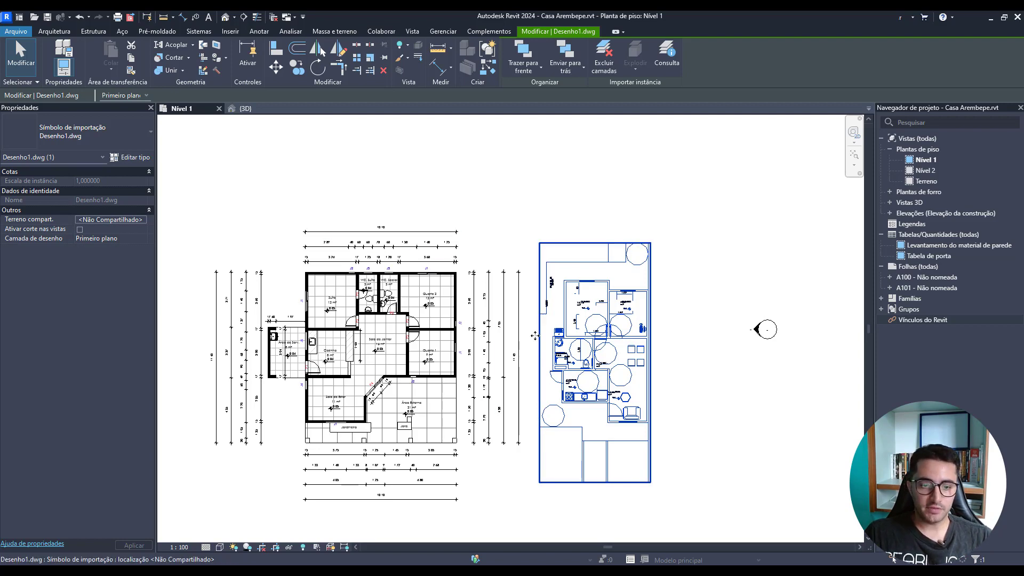
scroll(523, 330, down, 3)
Step: Window-select the whole plan, then use Filtro with Marcar nenhum to keep only Desenho1.dwg
mouse_move(753, 502)
mouse_down()
mouse_move(514, 403)
mouse_move(336, 198)
mouse_up()
click(511, 60)
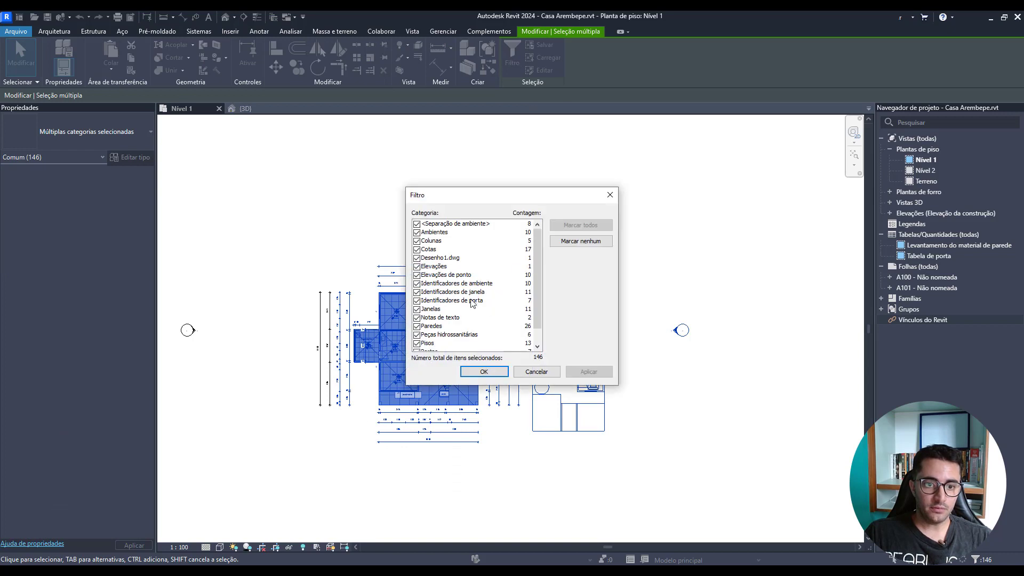
scroll(459, 311, down, 2)
scroll(451, 350, up, 2)
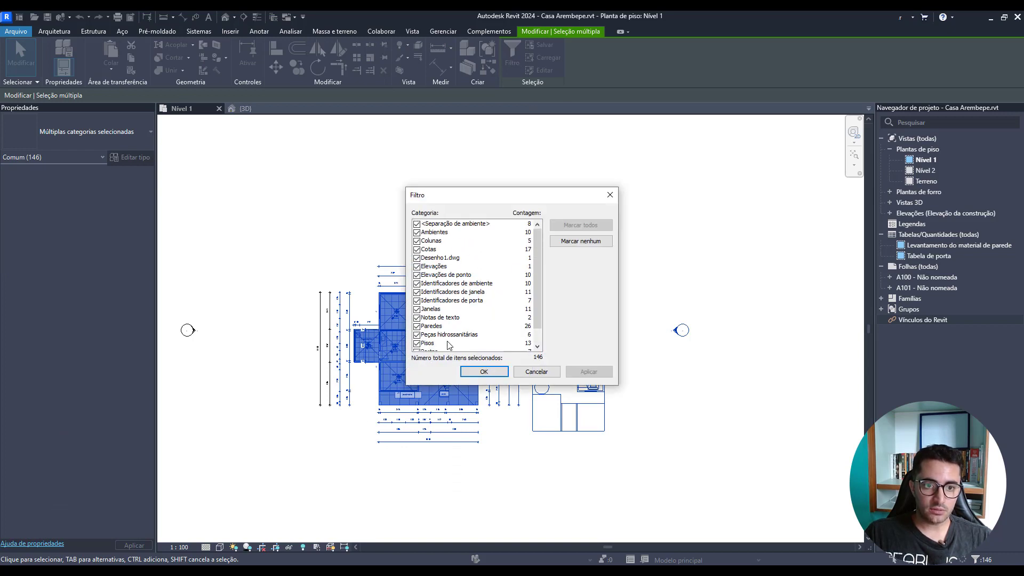
click(427, 258)
click(557, 242)
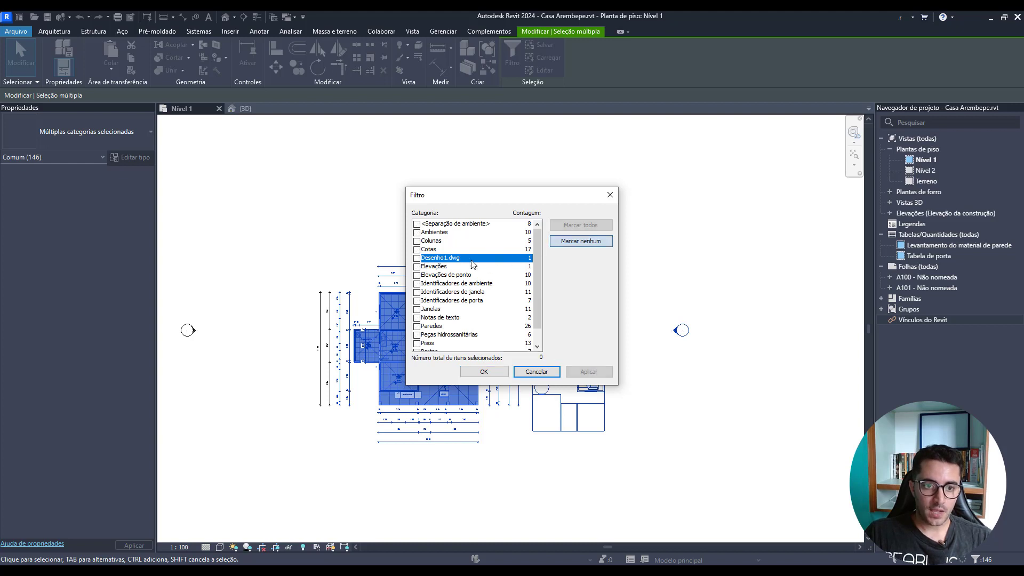
click(417, 258)
click(484, 372)
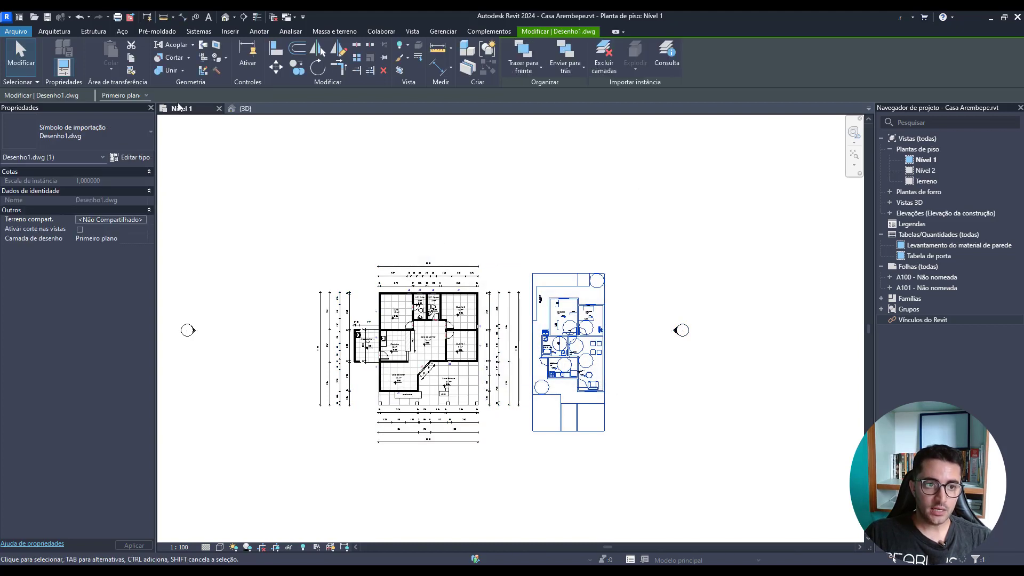
click(138, 99)
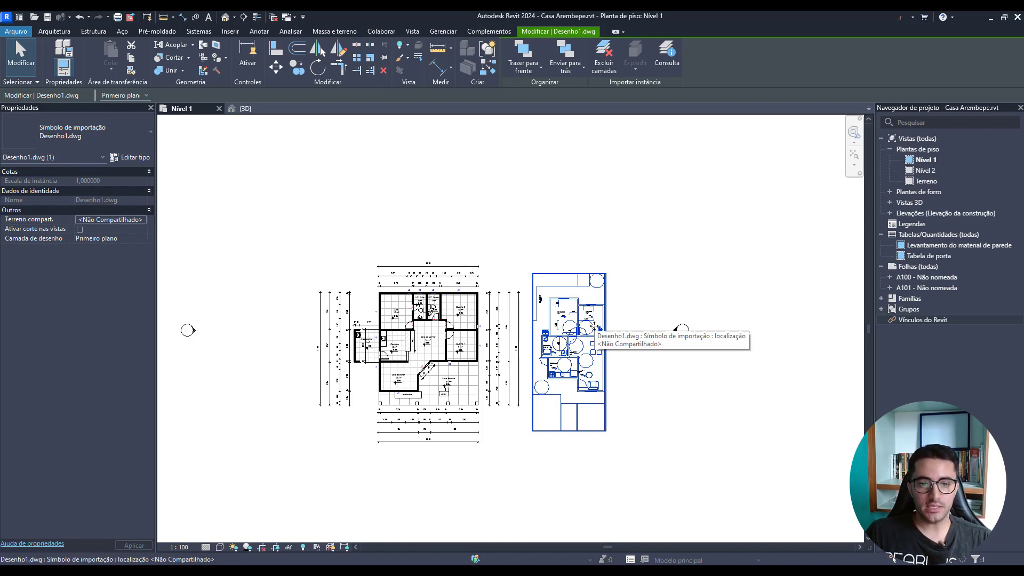
click(149, 159)
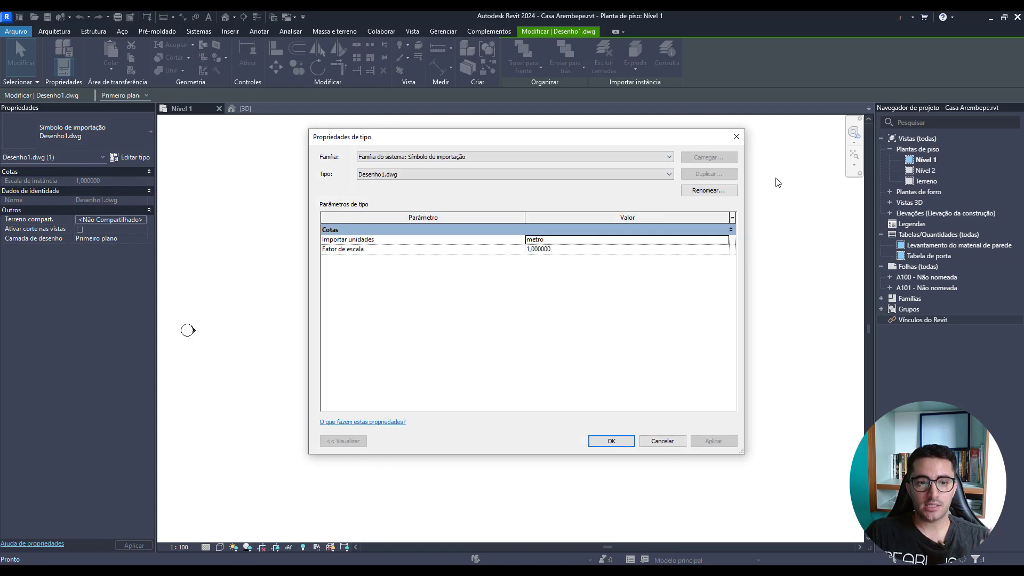
click(736, 138)
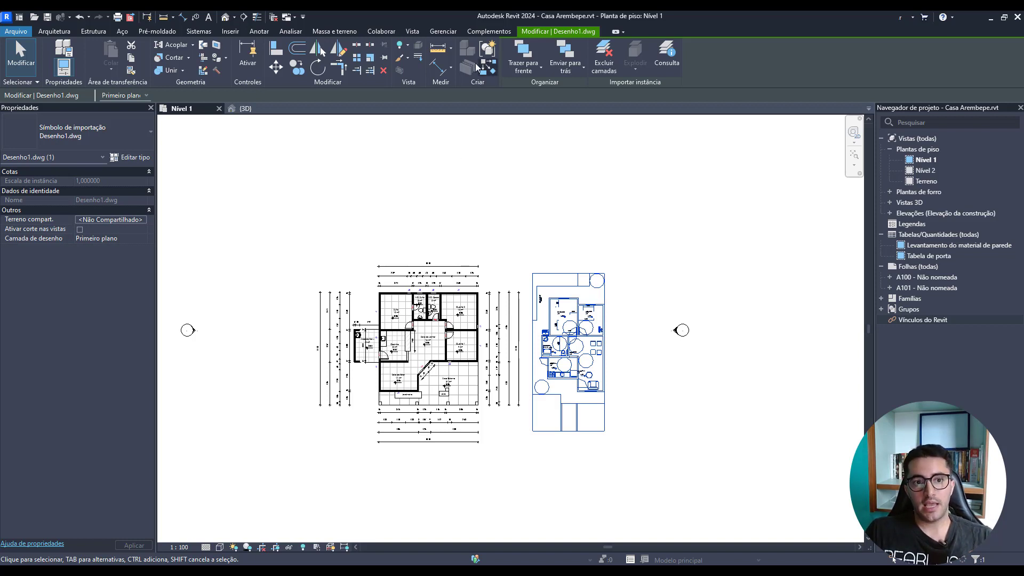
Step: Review Desenho1.dwg under Gerenciar vínculos > Formatos CAD, loaded with a relative path, then close
click(442, 31)
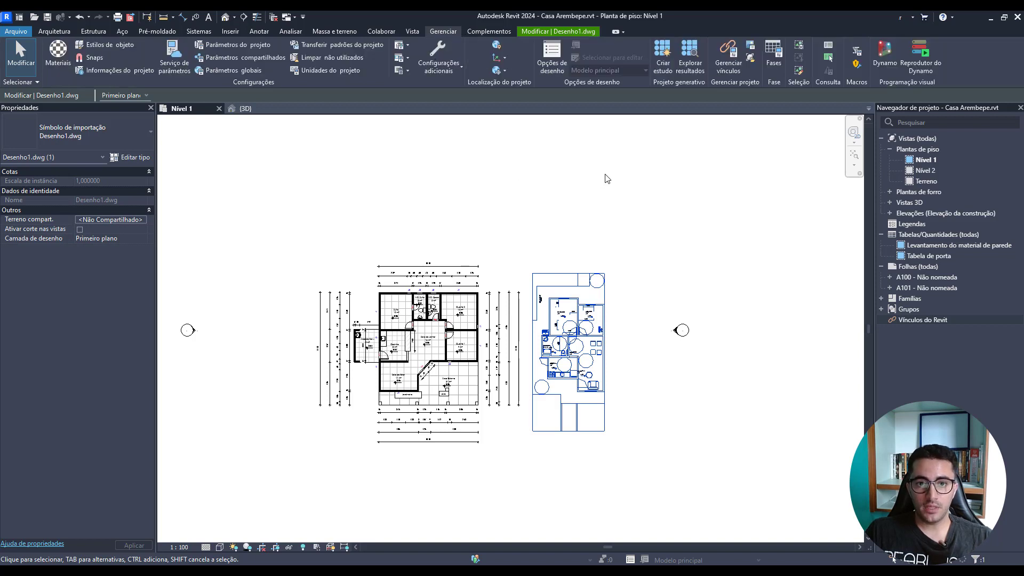
click(734, 58)
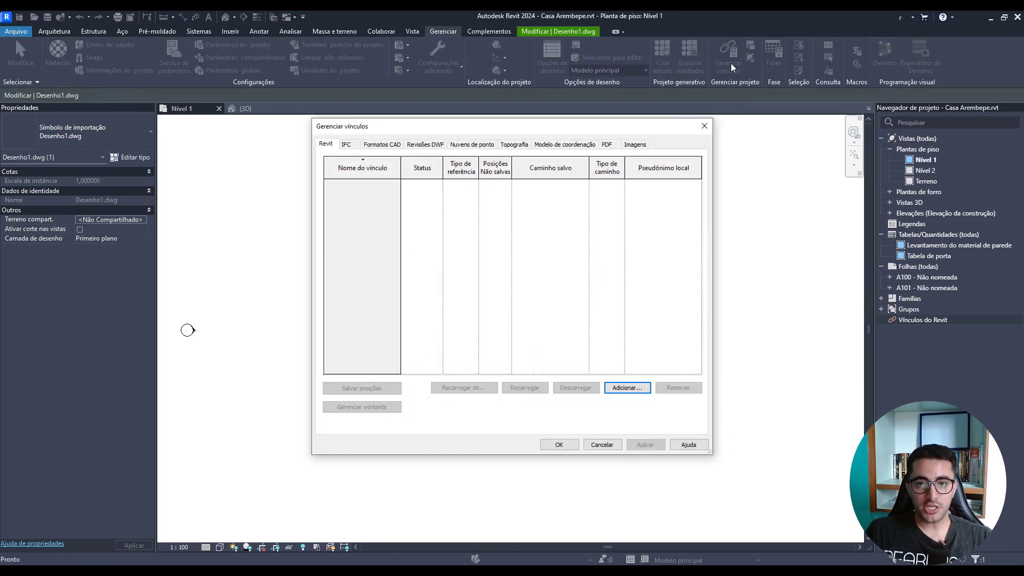
click(393, 147)
click(374, 184)
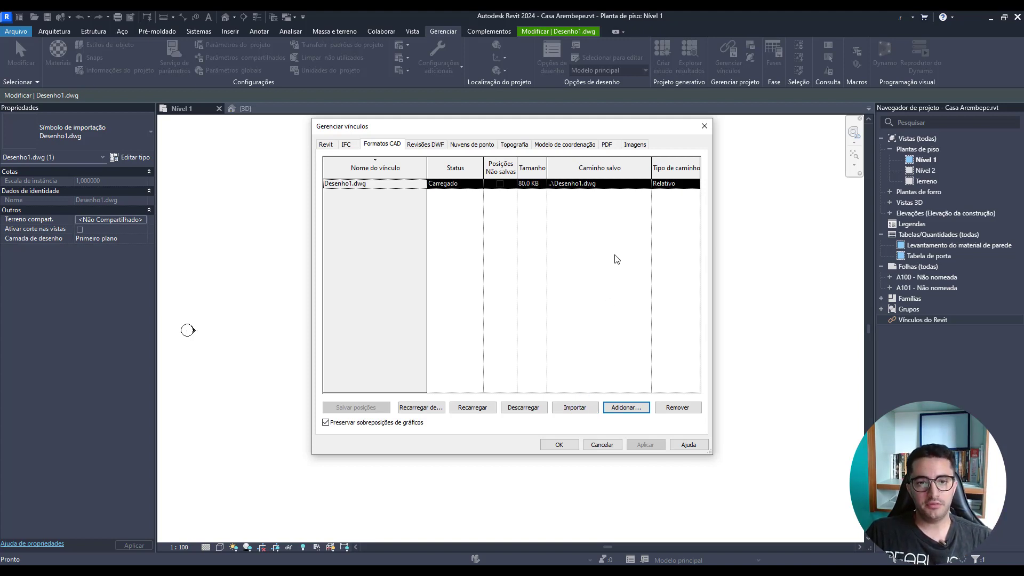
click(704, 126)
Step: Dismiss the save reminder, reselect Desenho1.dwg and bring up the Vista tools
key(Escape)
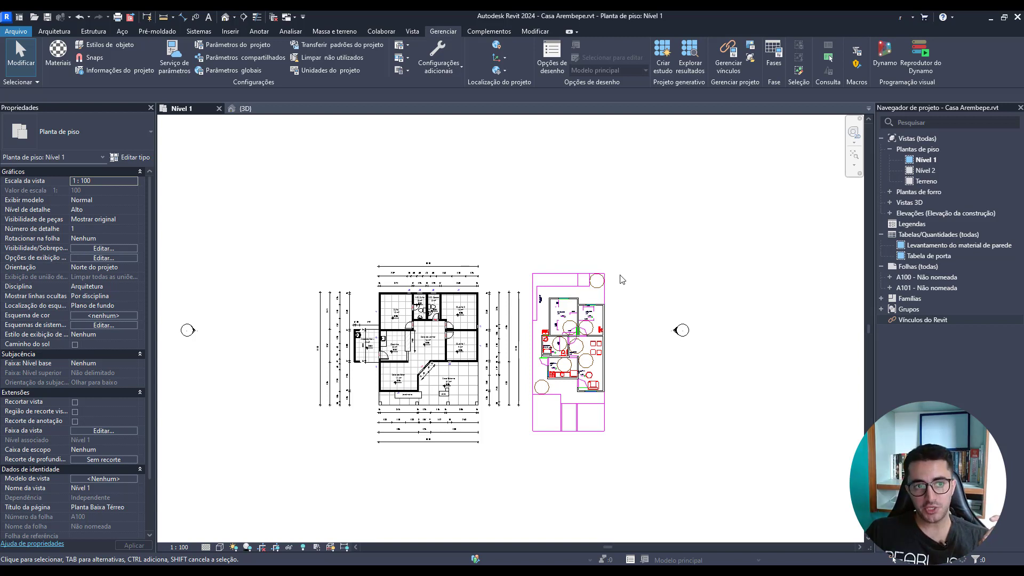
click(602, 312)
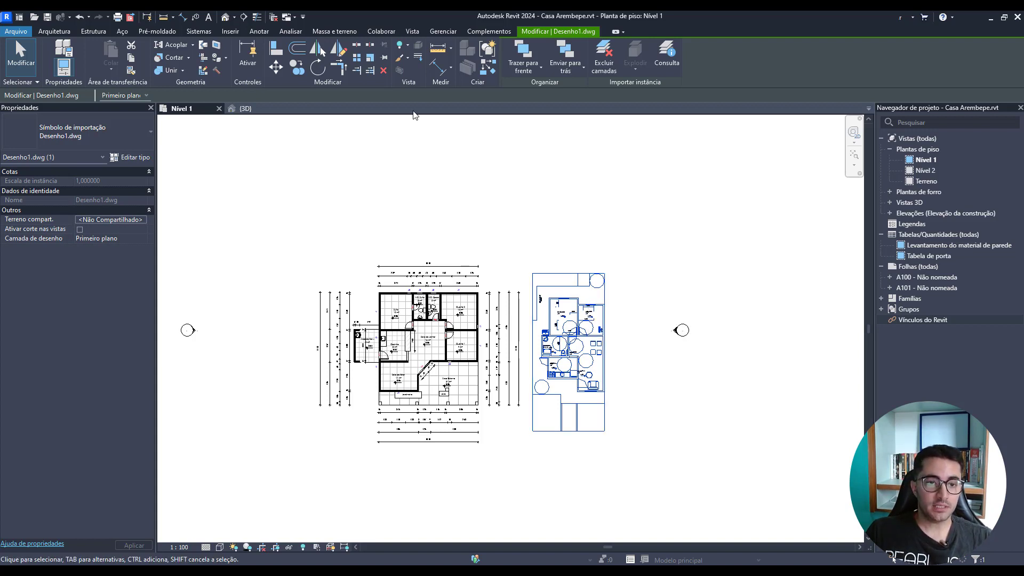
click(414, 32)
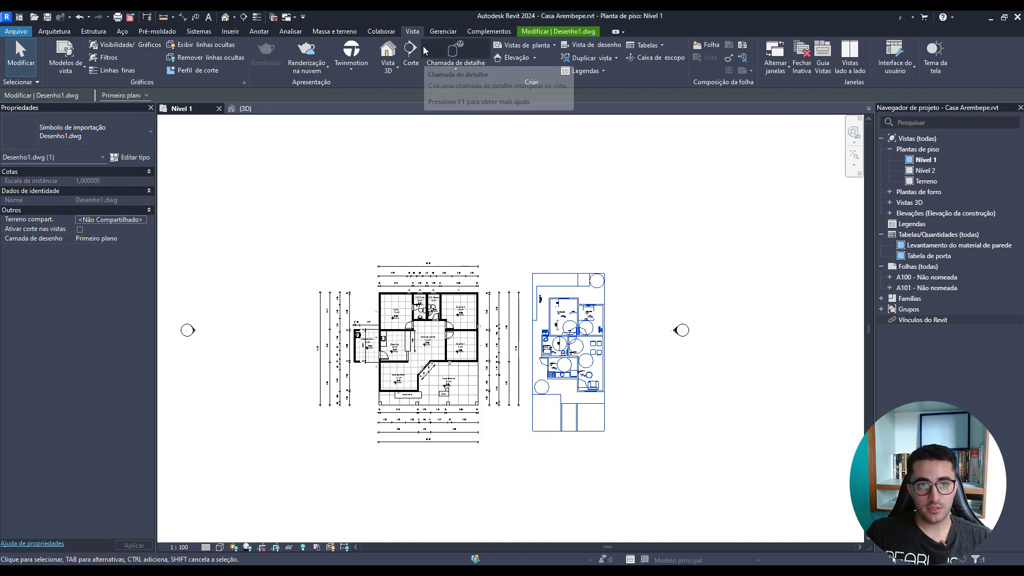
Step: In Visibilidade/Gráficos > Categorias importadas, uncheck Desenho1.dwg and Exibir categorias importadas
click(128, 50)
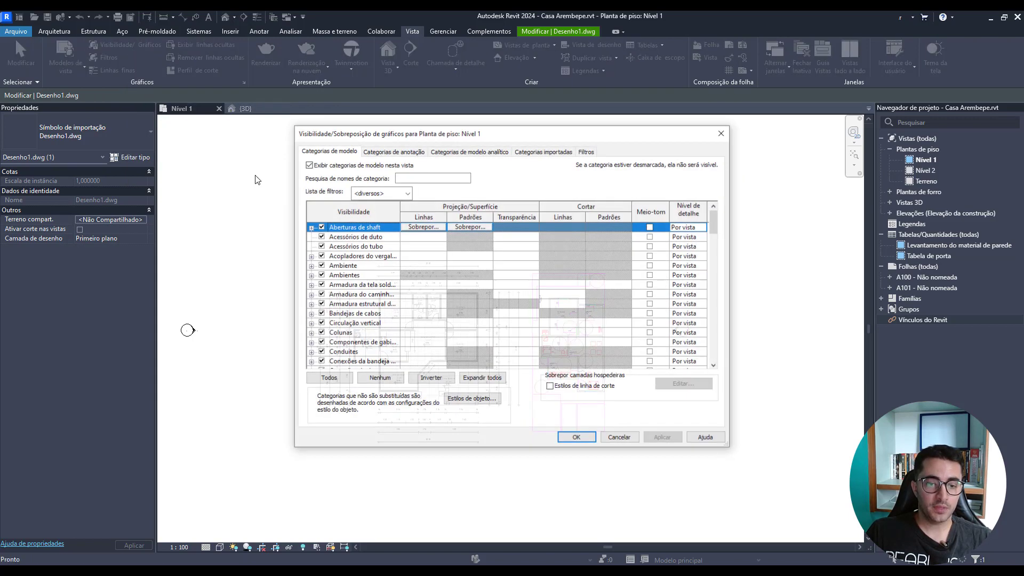
click(536, 153)
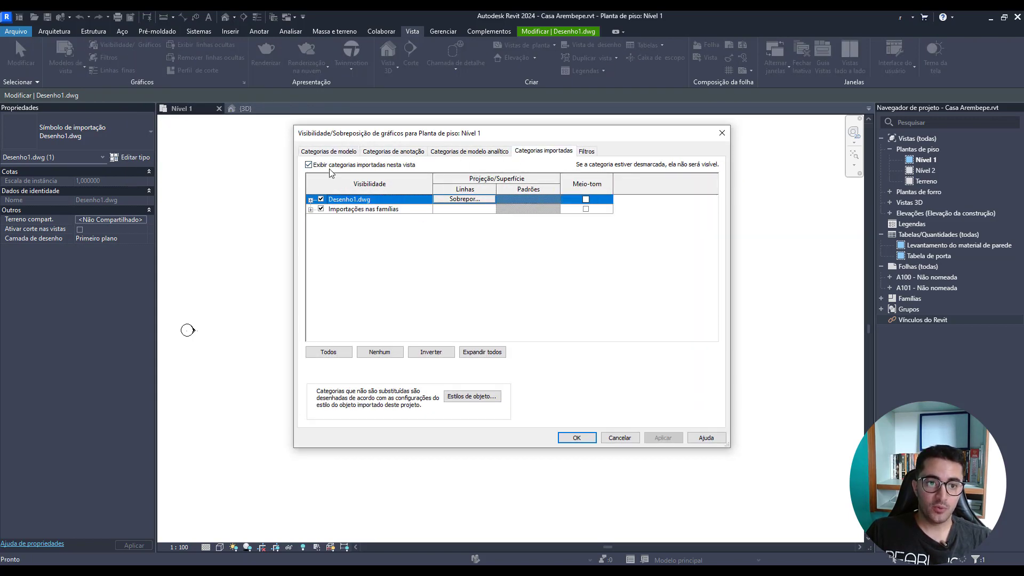
click(309, 164)
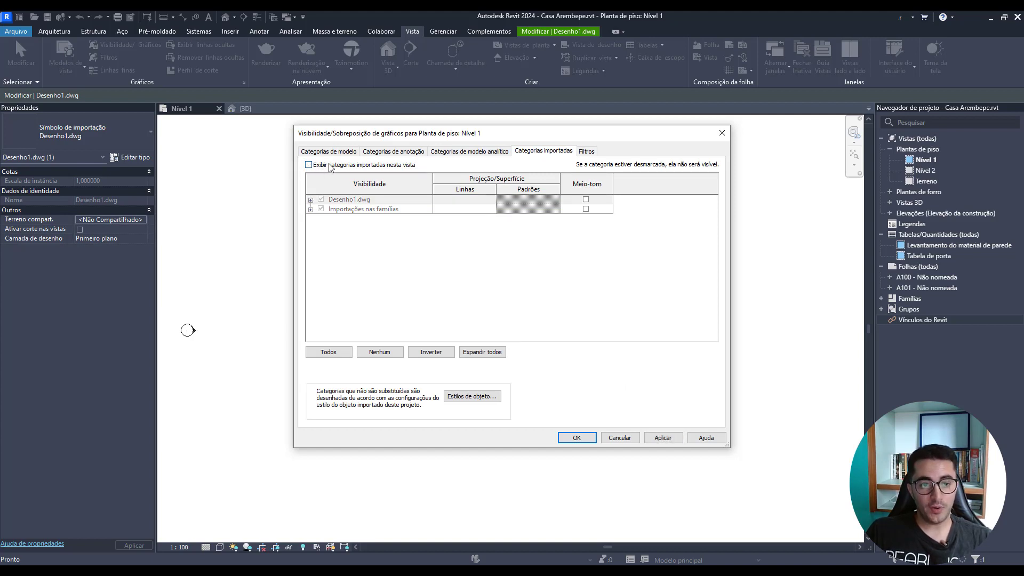
click(335, 167)
click(321, 200)
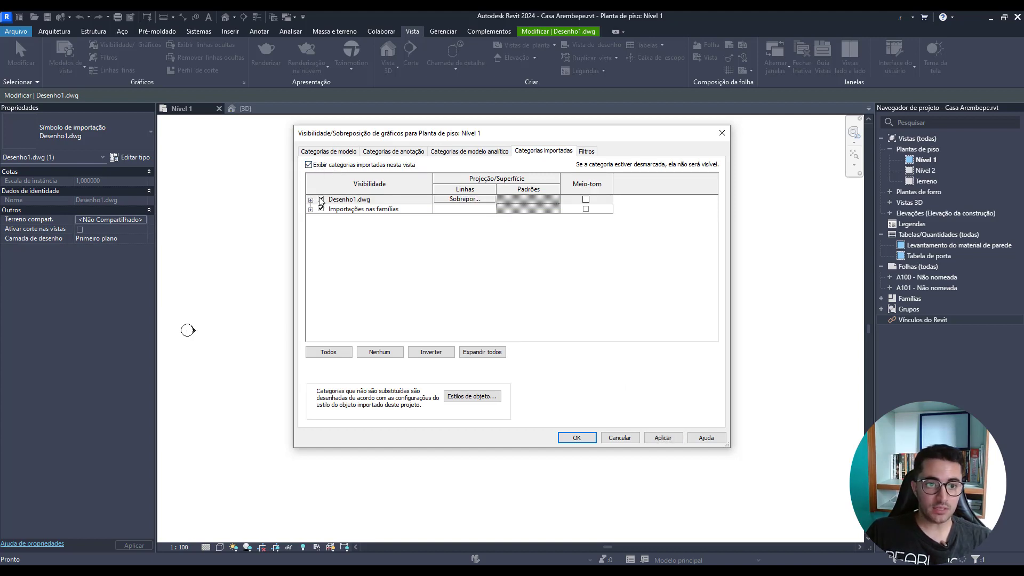
click(355, 166)
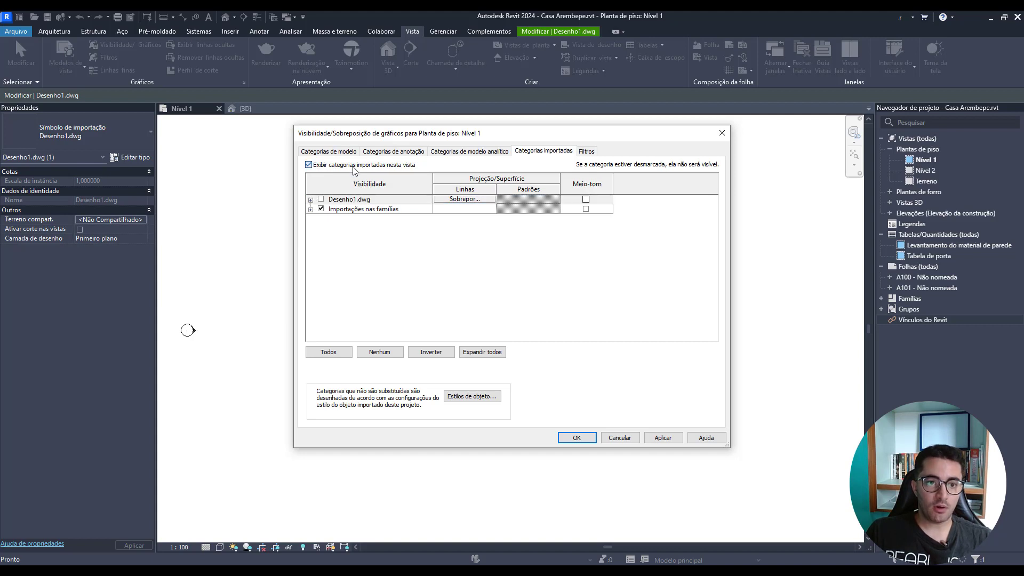
click(577, 437)
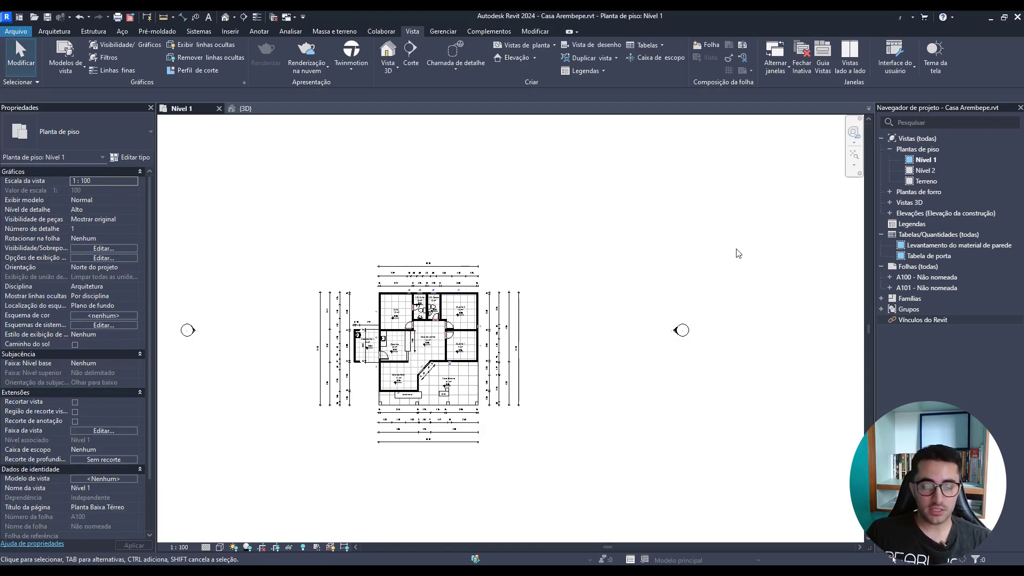
click(303, 547)
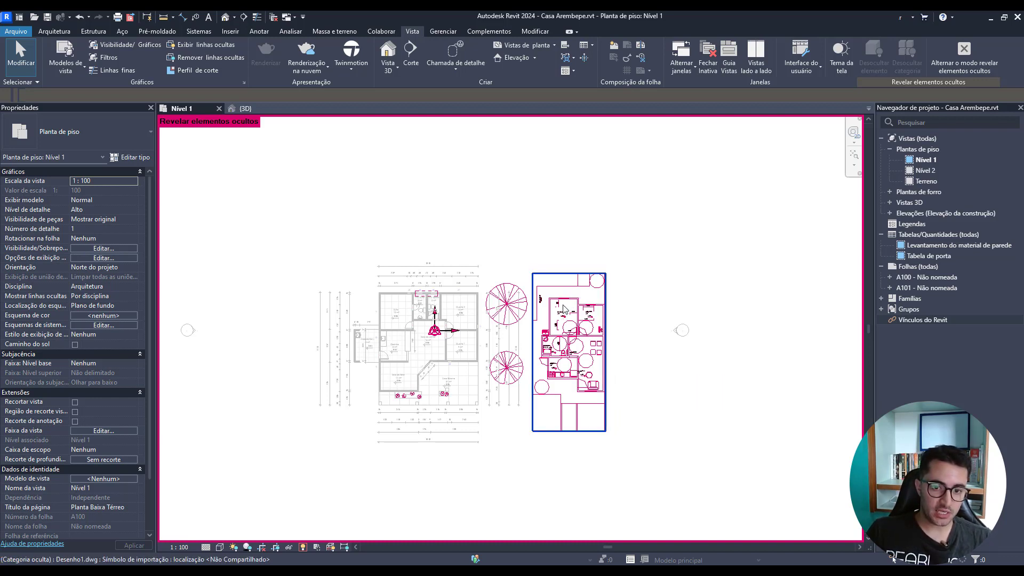
click(550, 373)
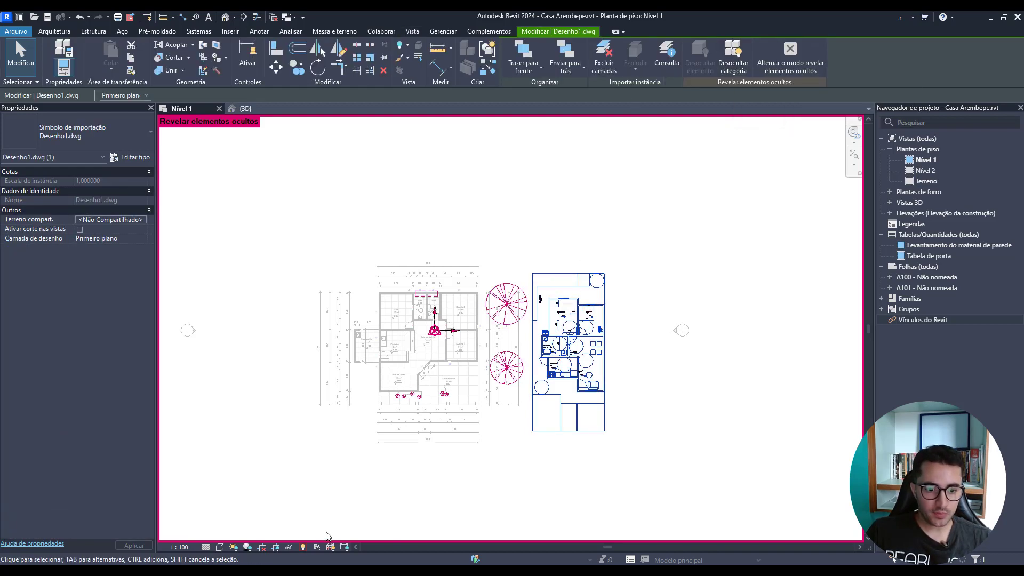
click(303, 547)
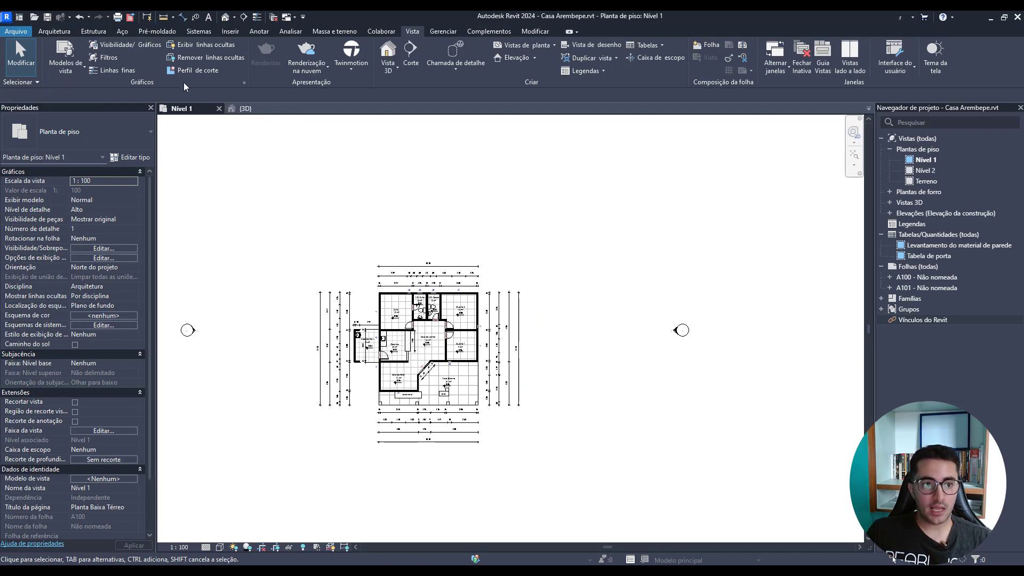
Step: Re-enable Desenho1.dwg under Categorias importadas in VG and confirm
key(v)
key(v)
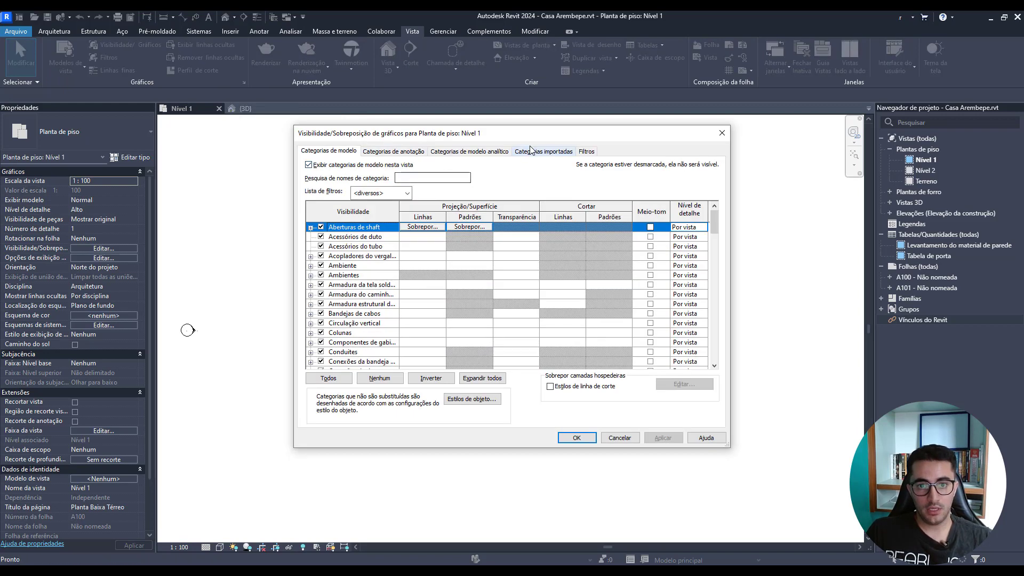
click(530, 150)
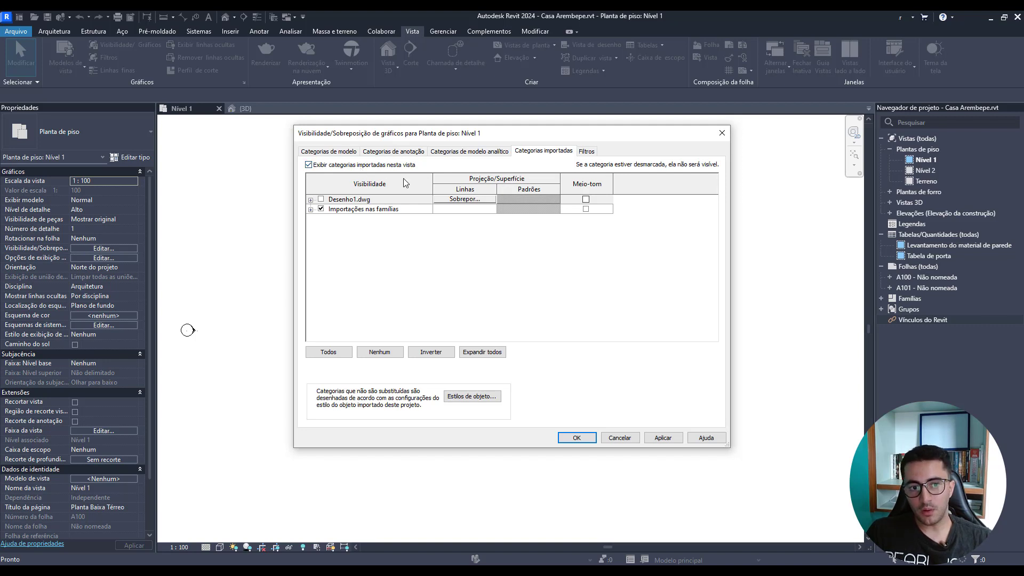
click(321, 200)
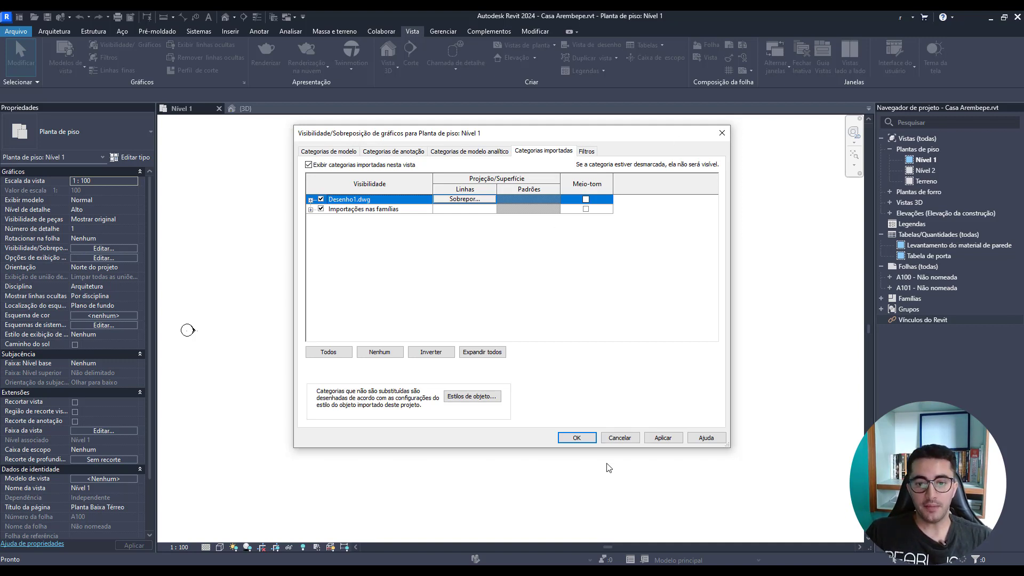
click(590, 441)
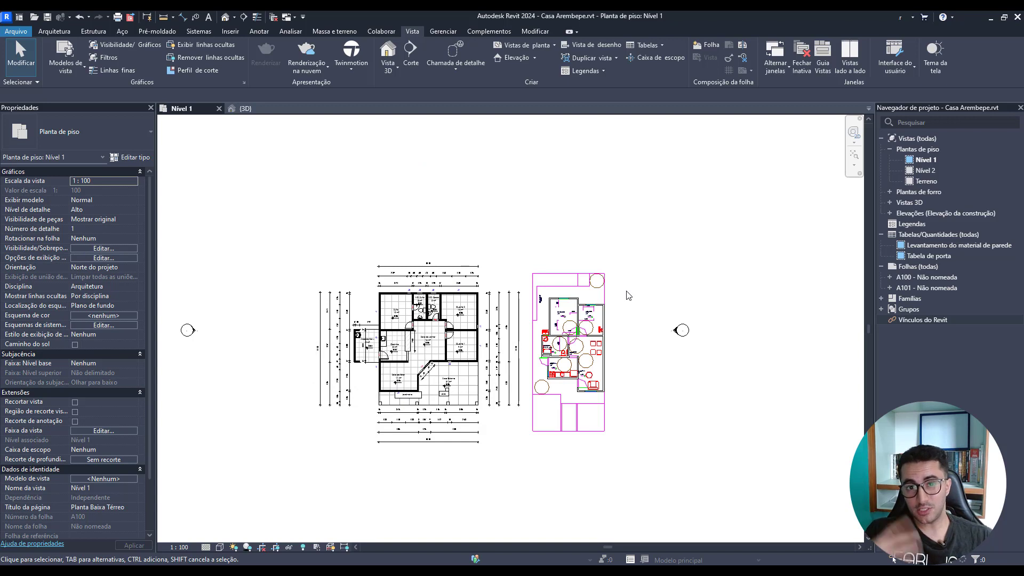